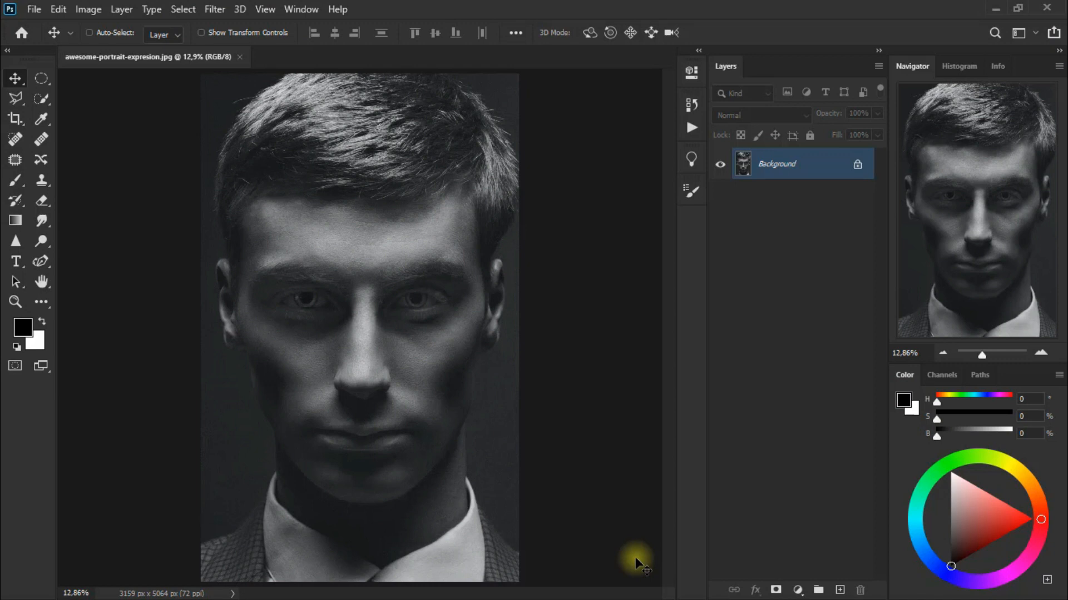
Add a new layer above the Background and set the foreground color to 19c919.
{"action": "left_click", "coordinate": [839, 590]}
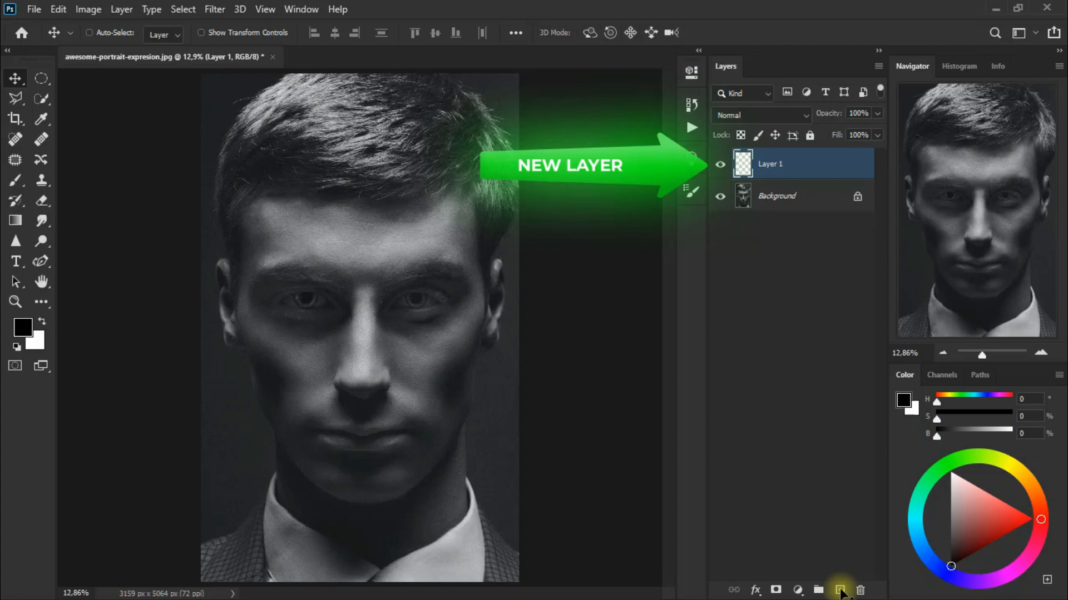
{"action": "left_click", "coordinate": [904, 401]}
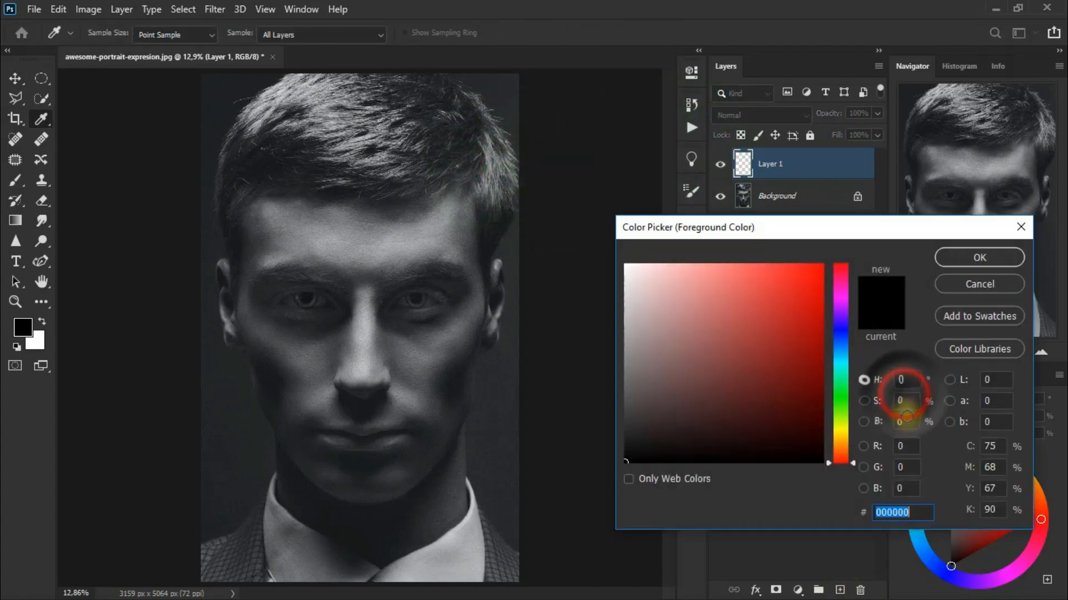
{"action": "type", "text": "19c919"}
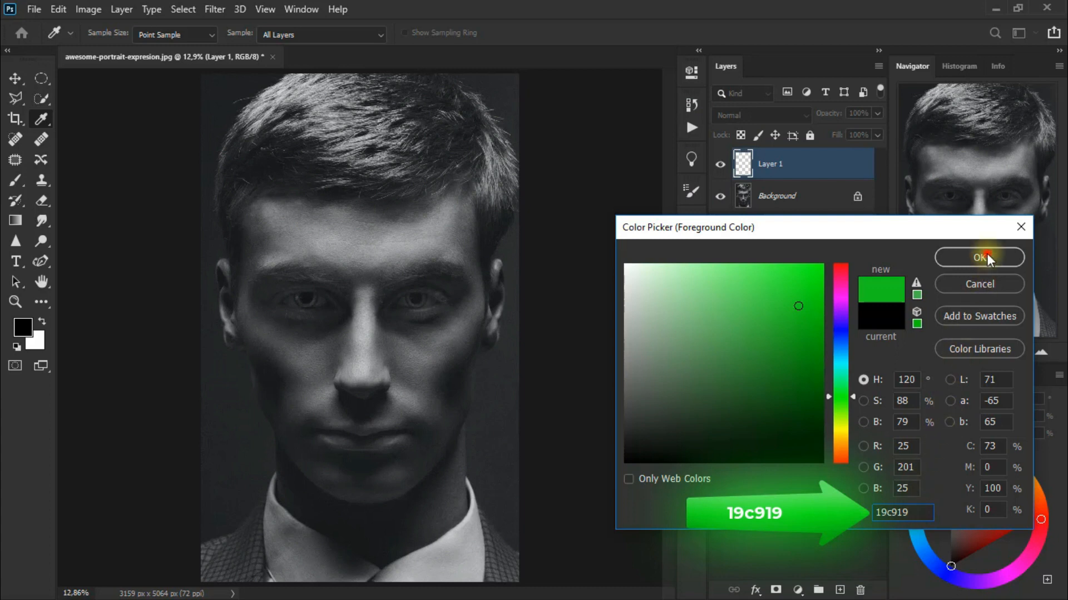
{"action": "left_click", "coordinate": [987, 253]}
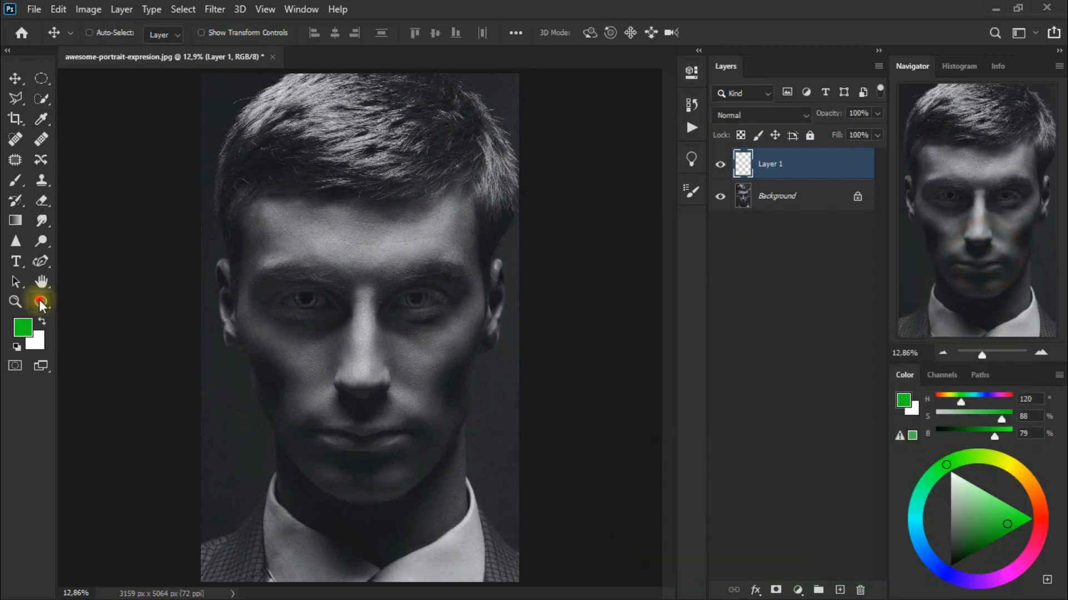
Draw a green circle about 326 px wide over the portrait's left-hand eye using the Ellipse tool in Shape mode.
{"action": "left_click_drag", "start_coordinate": [40, 301], "coordinate": [129, 538]}
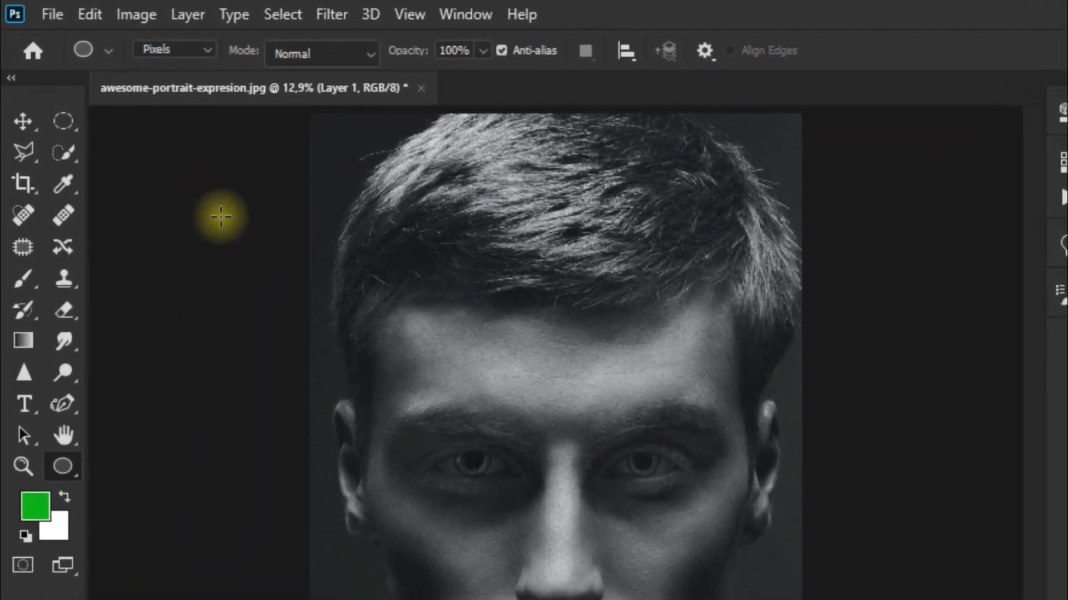
{"action": "left_click", "coordinate": [201, 54]}
{"action": "left_click", "coordinate": [199, 67]}
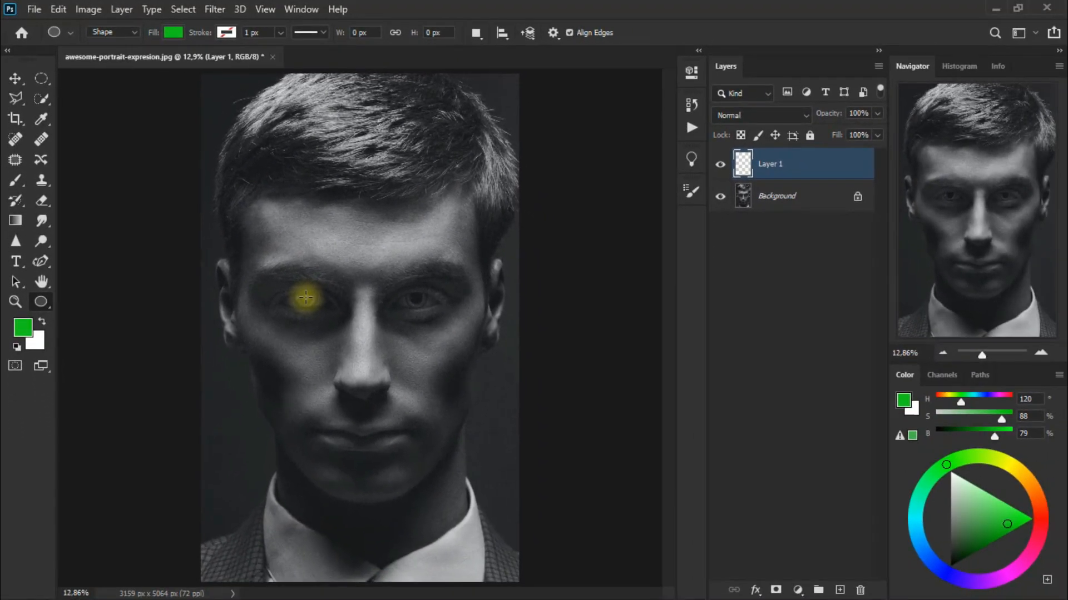
{"action": "left_click_drag", "start_coordinate": [306, 298], "coordinate": [320, 347]}
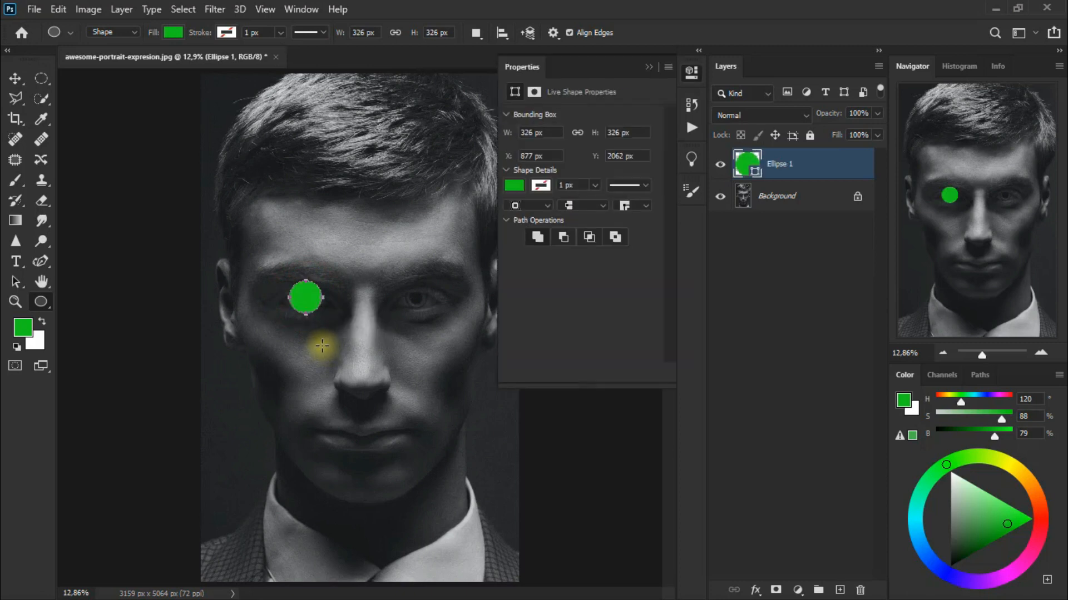
Move the green circle slightly down so it is centered over the left-hand eye.
{"action": "left_click", "coordinate": [692, 75]}
{"action": "left_click", "coordinate": [18, 79]}
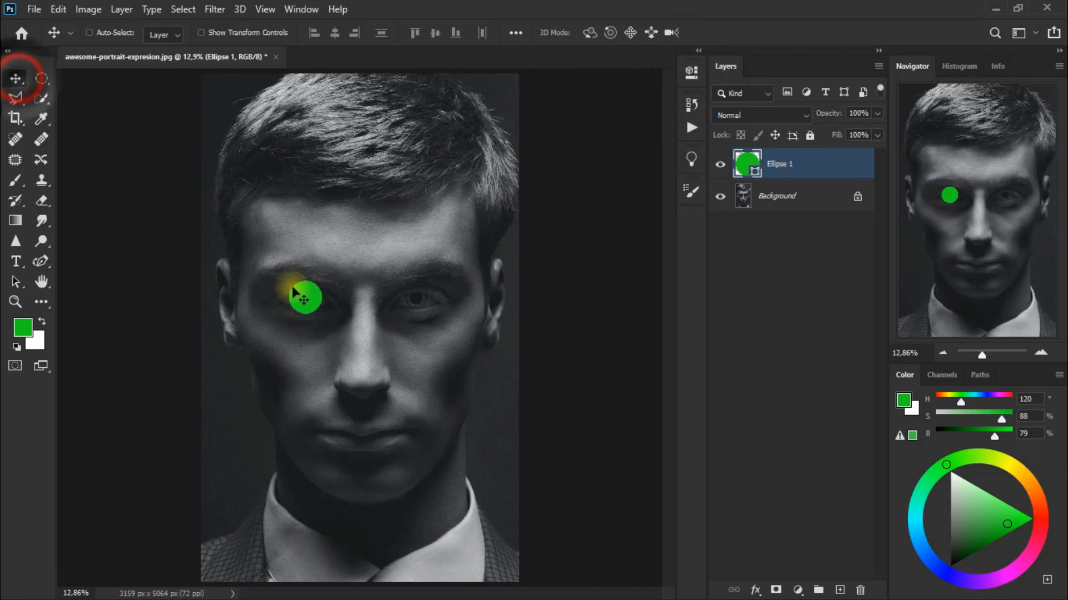
{"action": "mouse_move", "coordinate": [306, 298]}
{"action": "left_mouse_down"}
{"action": "mouse_move", "coordinate": [308, 323]}
{"action": "mouse_move", "coordinate": [312, 305]}
{"action": "left_mouse_up"}
{"action": "key", "text": "Down"}
{"action": "key", "text": "Down"}
{"action": "key", "text": "Down"}
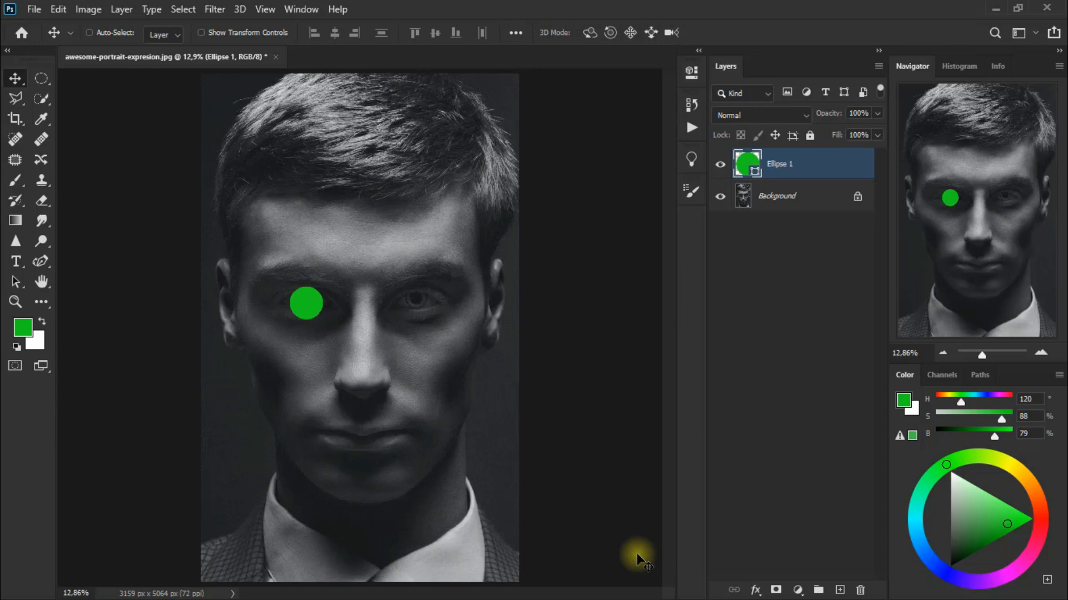
Convert the circle to a smart object and apply a Gaussian Blur with a radius of 78,4 pixels.
{"action": "left_click", "coordinate": [224, 13]}
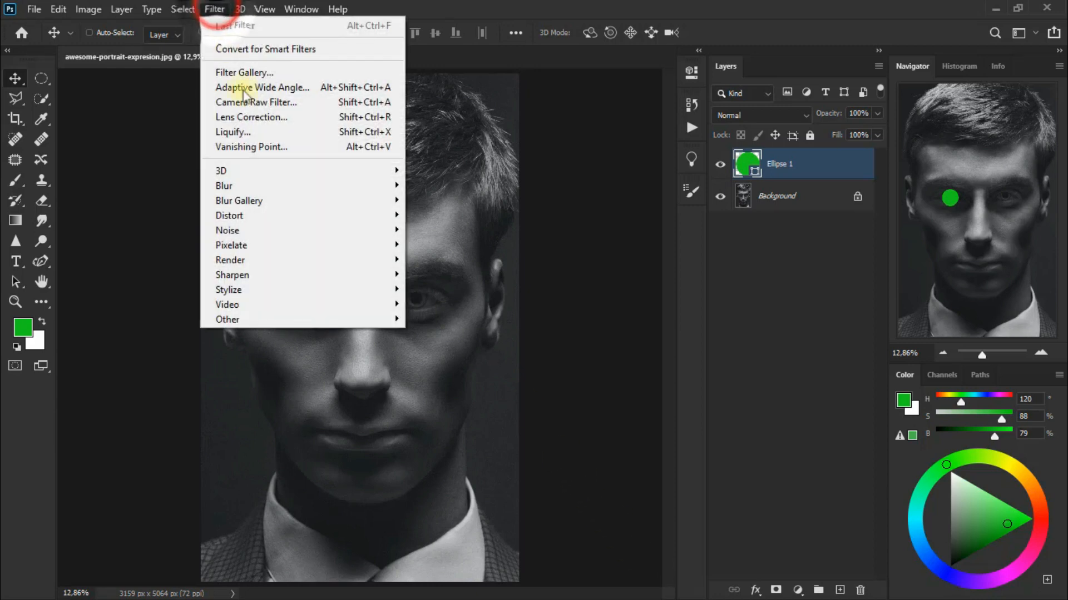
{"action": "mouse_move", "coordinate": [277, 199]}
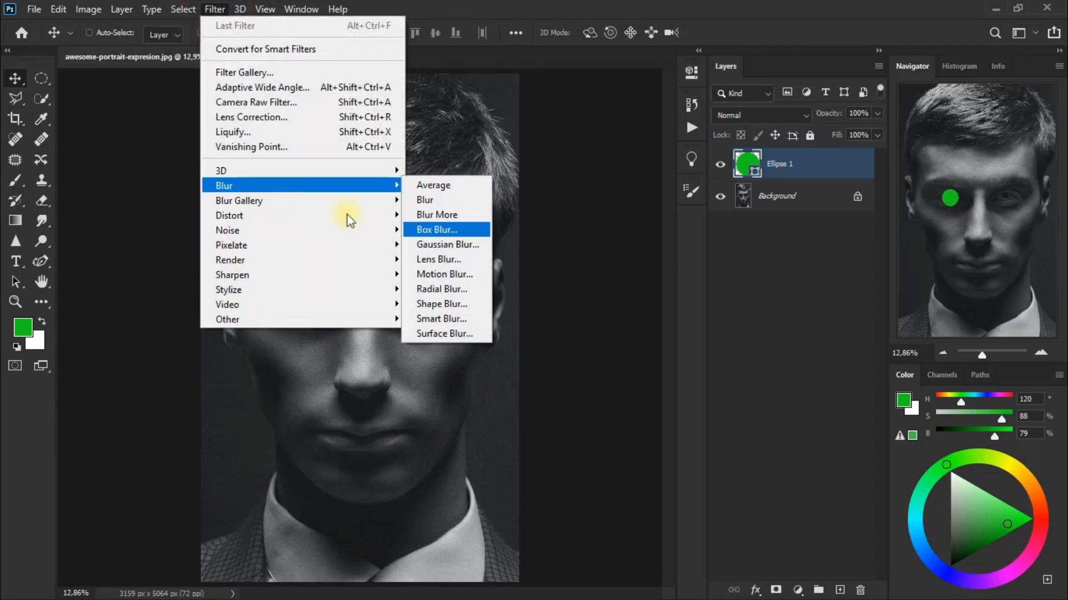
{"action": "left_click", "coordinate": [483, 244]}
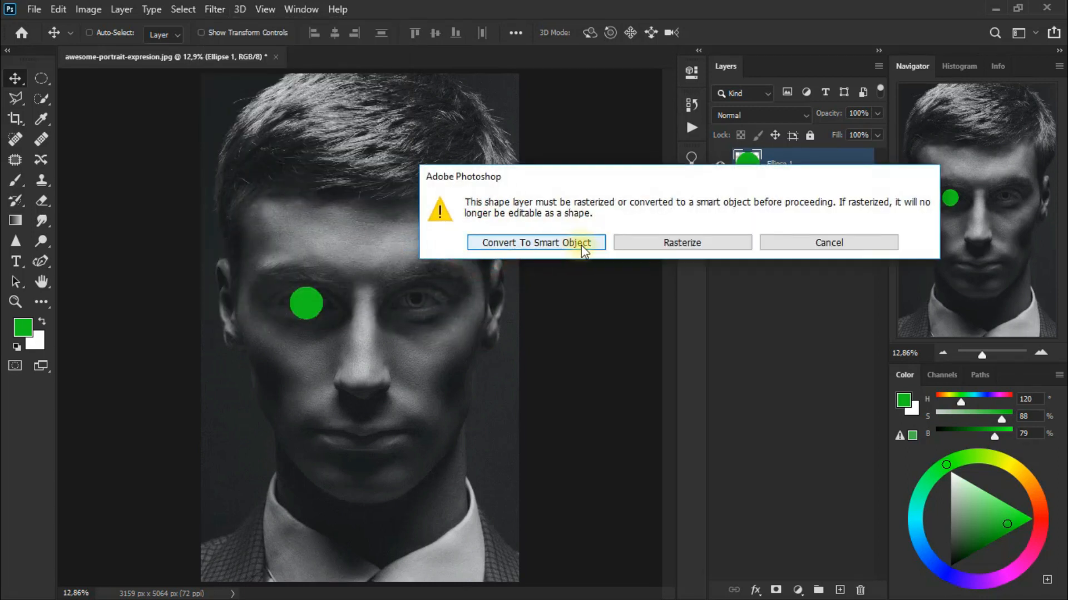
{"action": "left_click", "coordinate": [581, 245]}
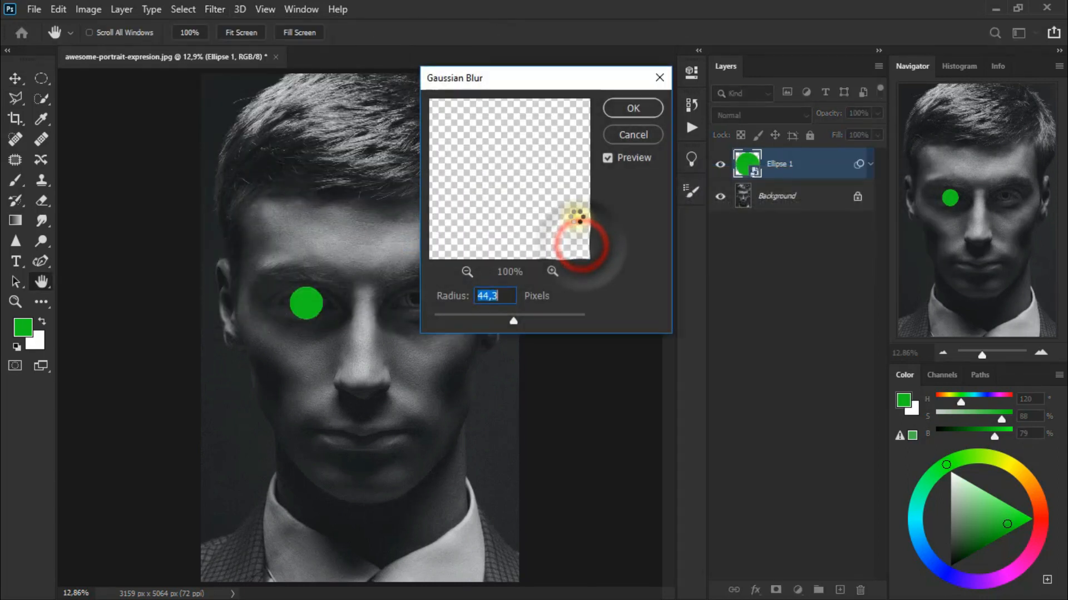
{"action": "left_click_drag", "start_coordinate": [514, 320], "coordinate": [524, 321]}
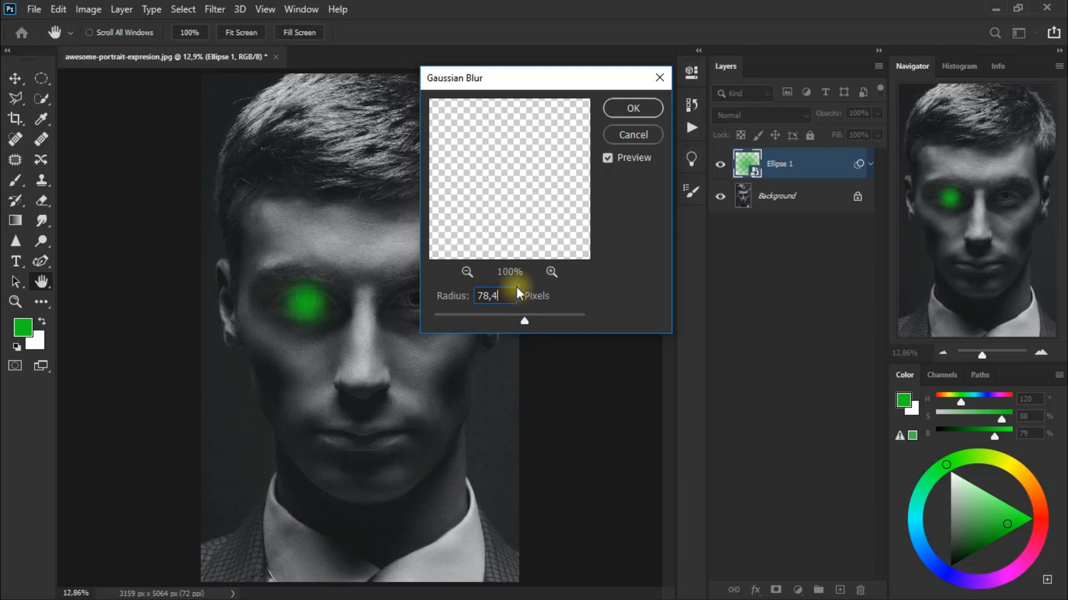
{"action": "left_click", "coordinate": [641, 113]}
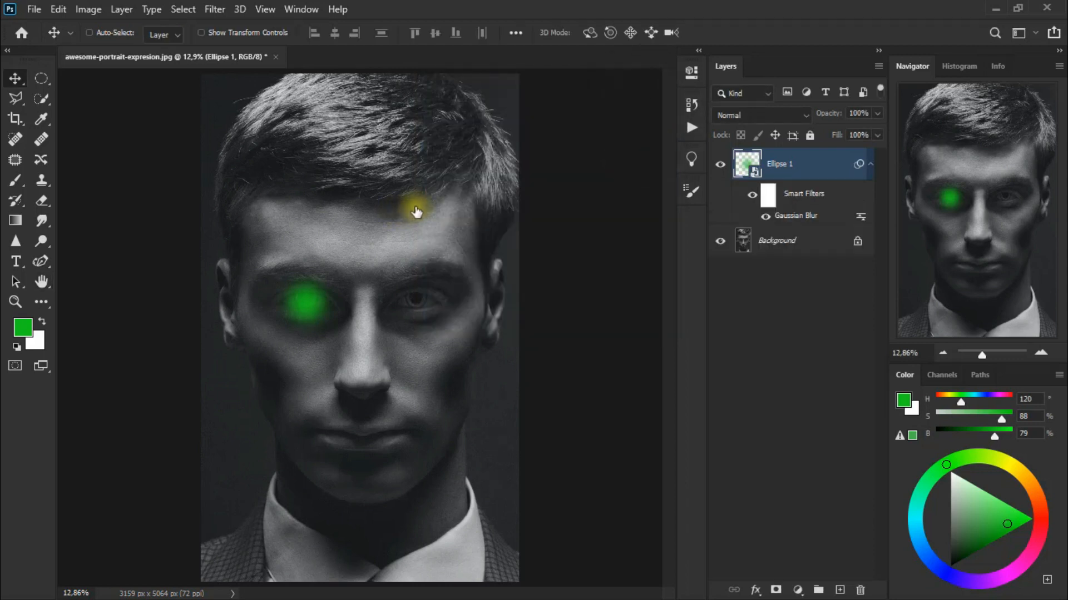
Set the Ellipse 1 layer's blend mode to Color Dodge and toggle its visibility to compare the effect.
{"action": "left_click", "coordinate": [752, 115]}
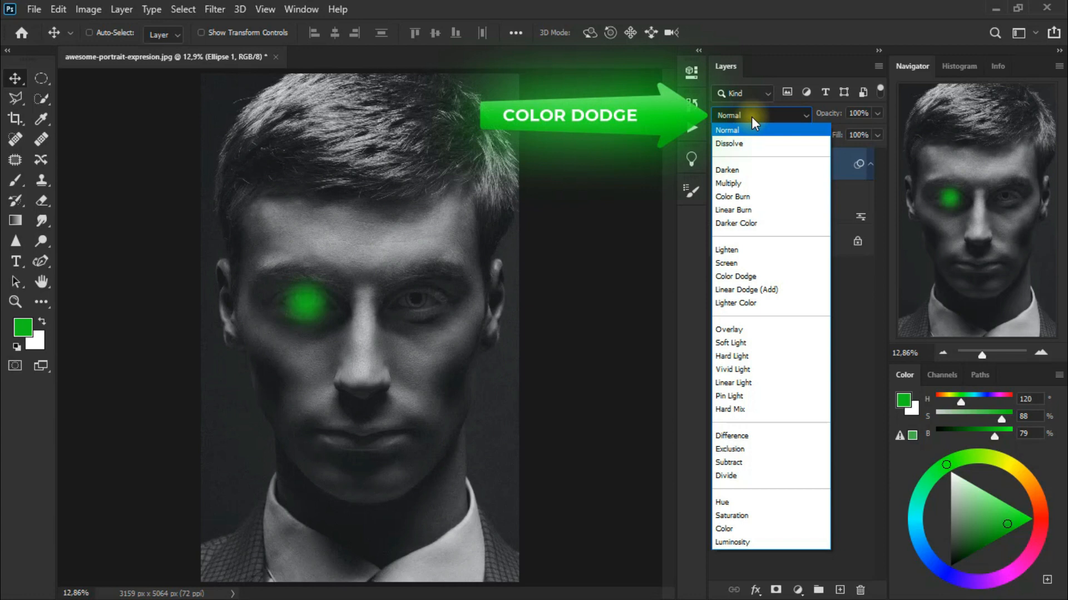
{"action": "left_click", "coordinate": [777, 281]}
{"action": "left_click", "coordinate": [717, 168]}
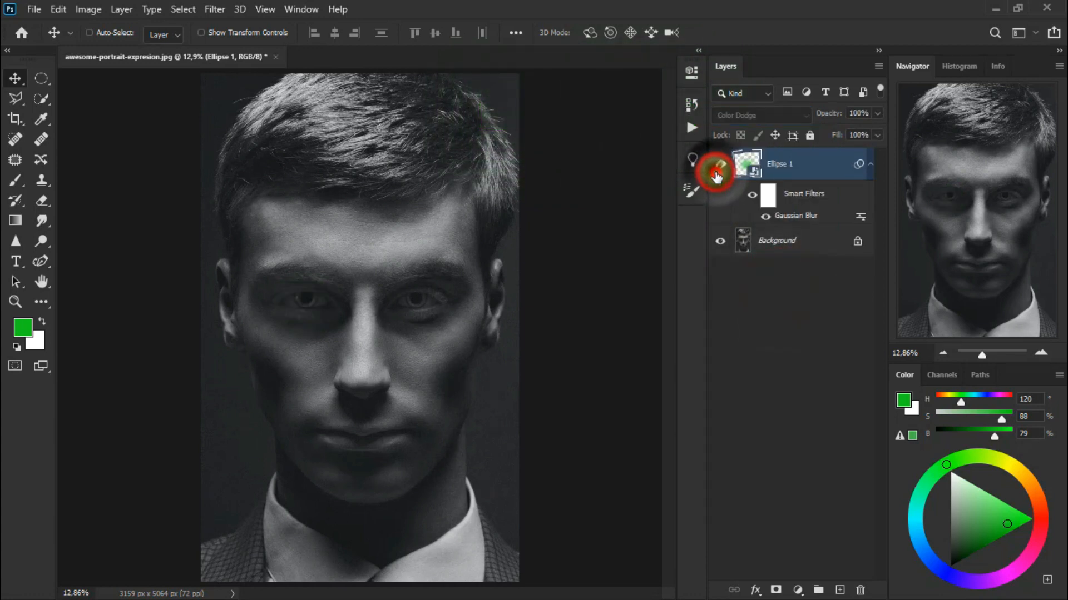
{"action": "left_click", "coordinate": [717, 173]}
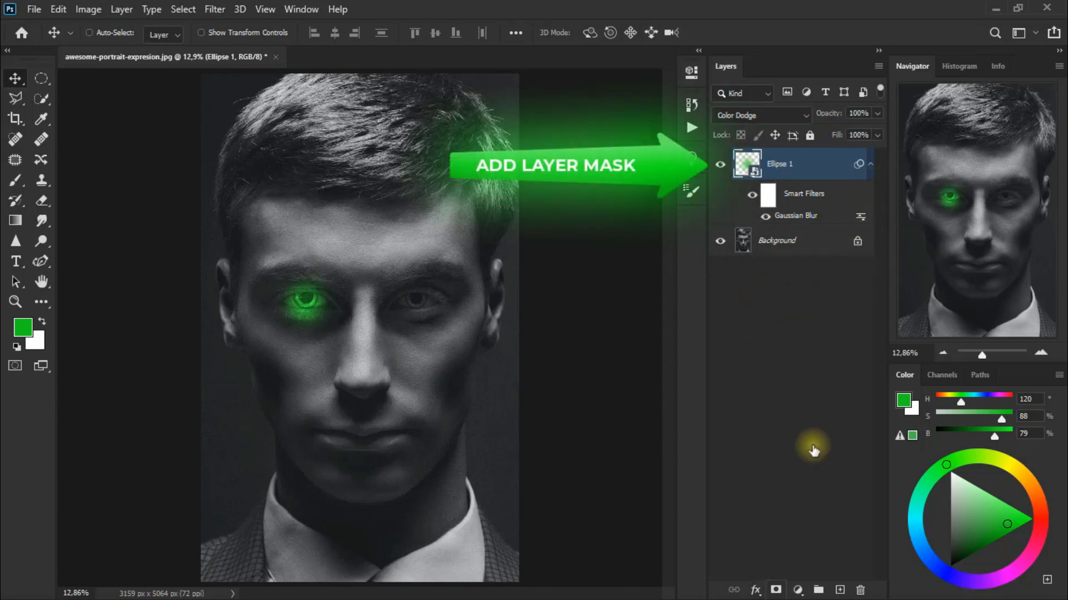
Add a layer mask to the Ellipse 1 layer and select the Eraser tool.
{"action": "left_click", "coordinate": [776, 590]}
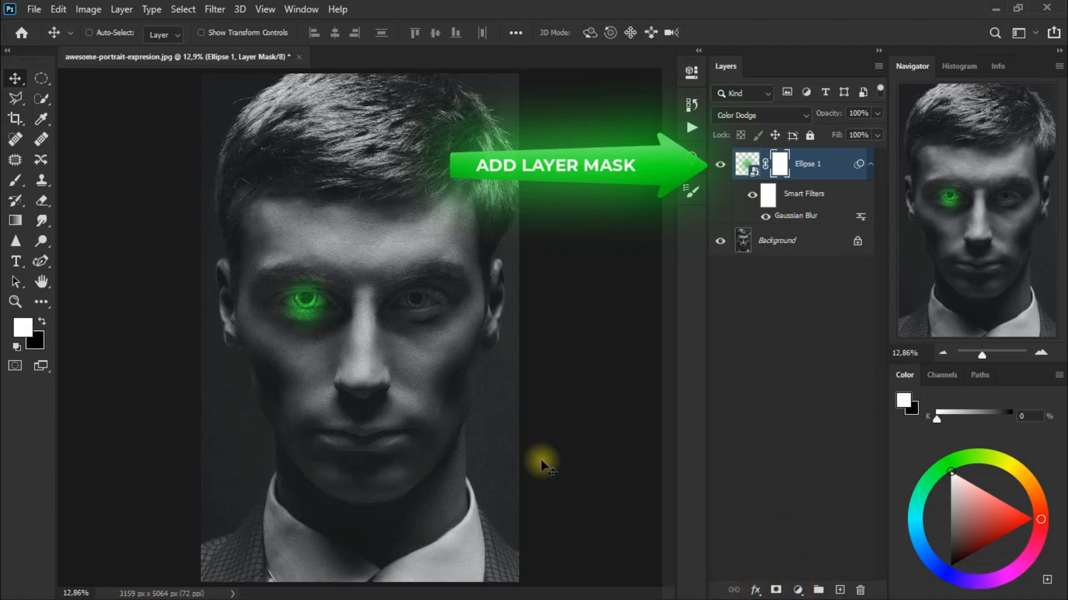
{"action": "left_click", "coordinate": [42, 201]}
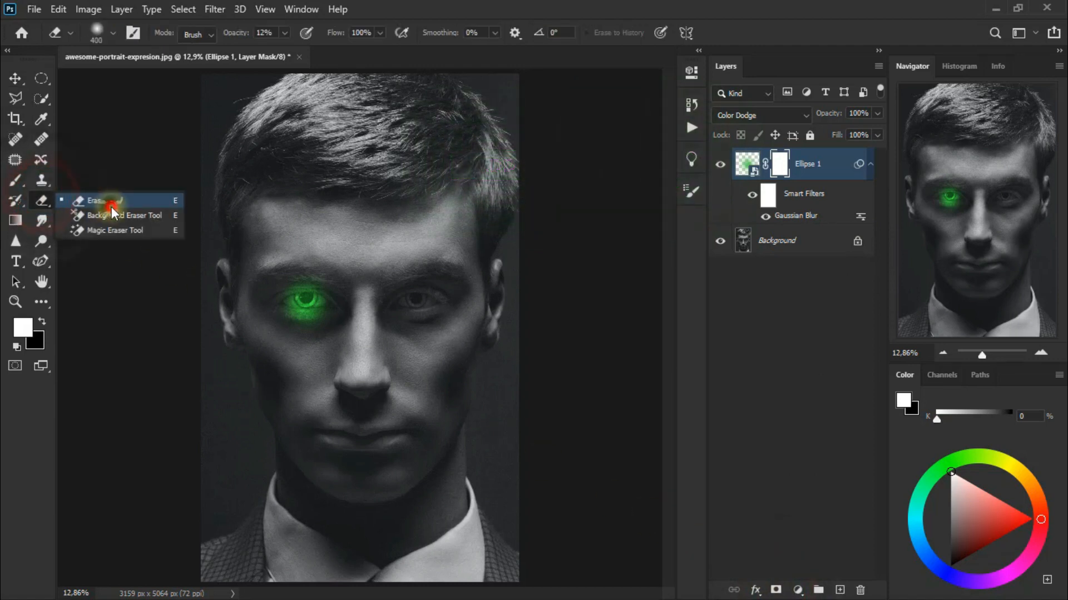
{"action": "left_click", "coordinate": [111, 203]}
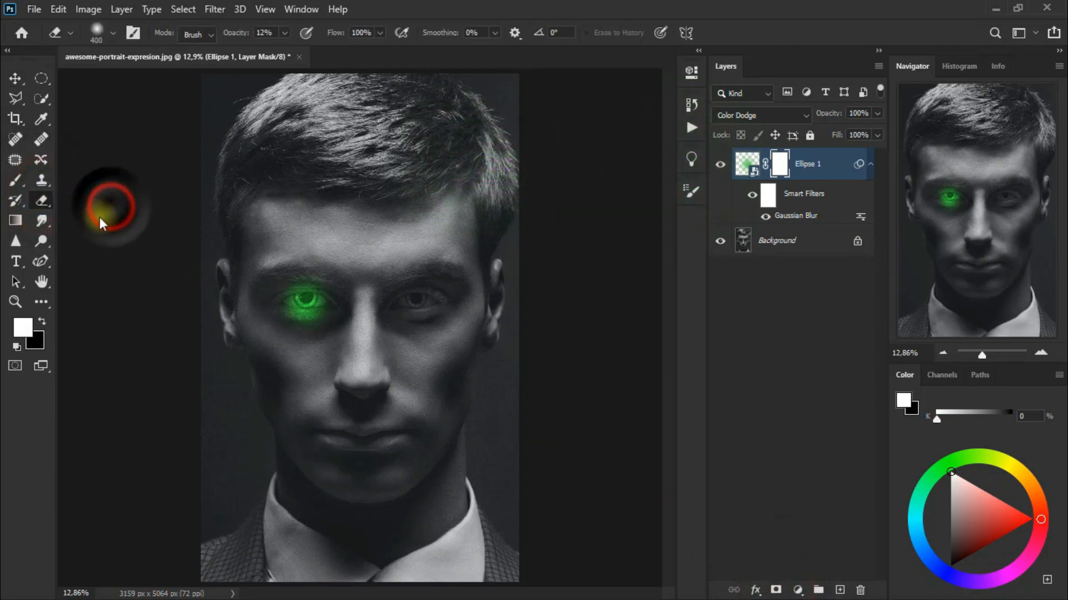
Erase the green glow over the left-hand eye's pupil on the layer mask with a 125 px Eraser brush.
{"action": "left_click", "coordinate": [15, 302]}
{"action": "right_click", "coordinate": [343, 319]}
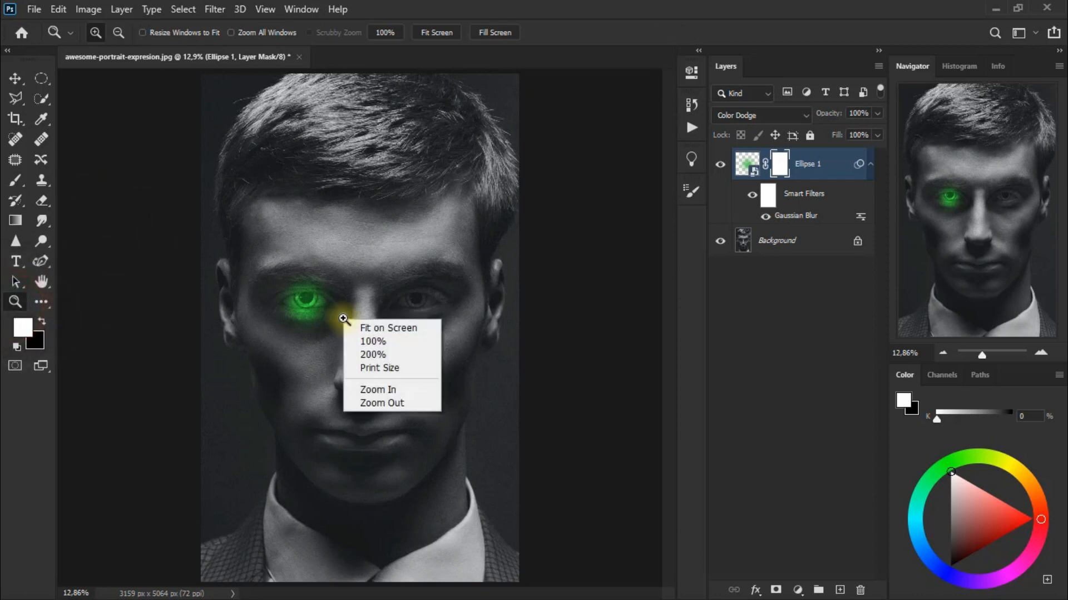
{"action": "left_click", "coordinate": [381, 378]}
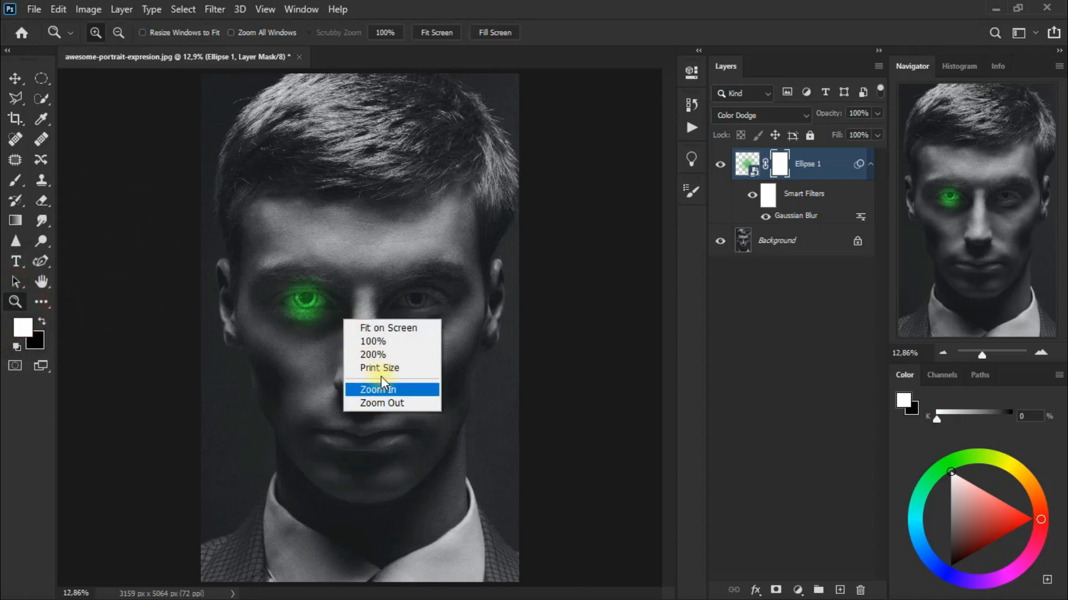
{"action": "left_click", "coordinate": [306, 296]}
{"action": "left_click", "coordinate": [305, 295]}
{"action": "left_click", "coordinate": [286, 299]}
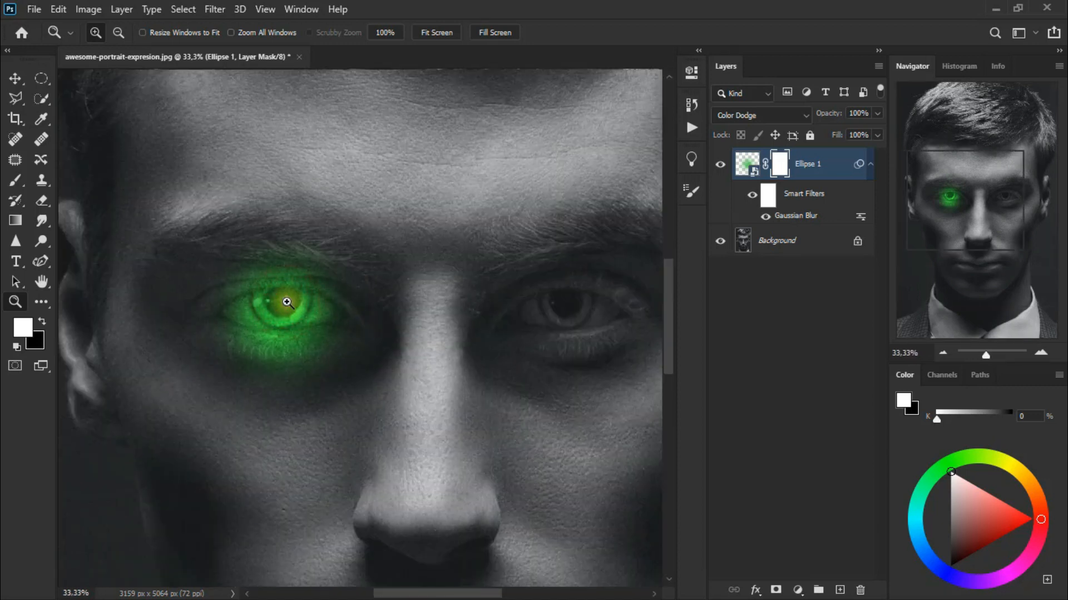
{"action": "left_click", "coordinate": [42, 202]}
{"action": "left_click", "coordinate": [89, 201]}
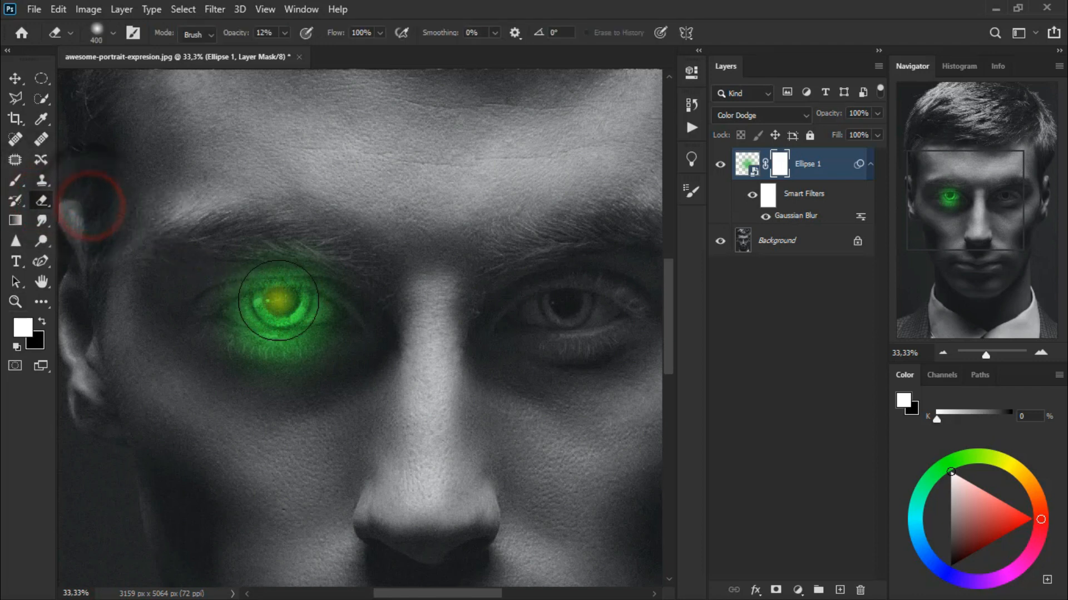
{"action": "key", "text": "bracketleft"}
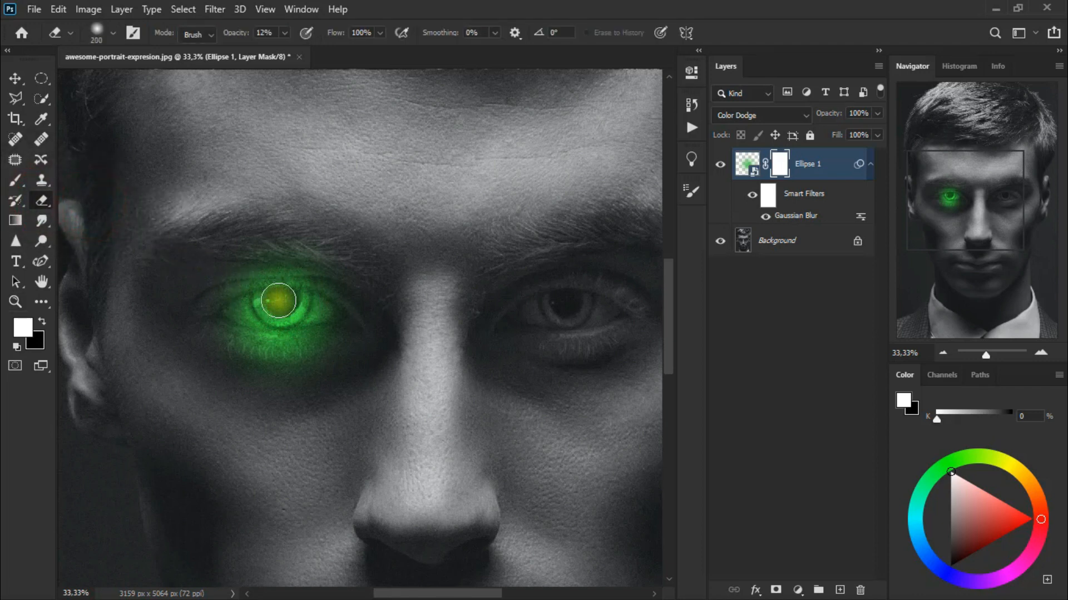
{"action": "key", "text": "bracketleft"}
{"action": "key", "text": "bracketleft"}
{"action": "mouse_move", "coordinate": [278, 300]}
{"action": "left_mouse_down"}
{"action": "mouse_move", "coordinate": [286, 302]}
{"action": "mouse_move", "coordinate": [278, 299]}
{"action": "left_mouse_up"}
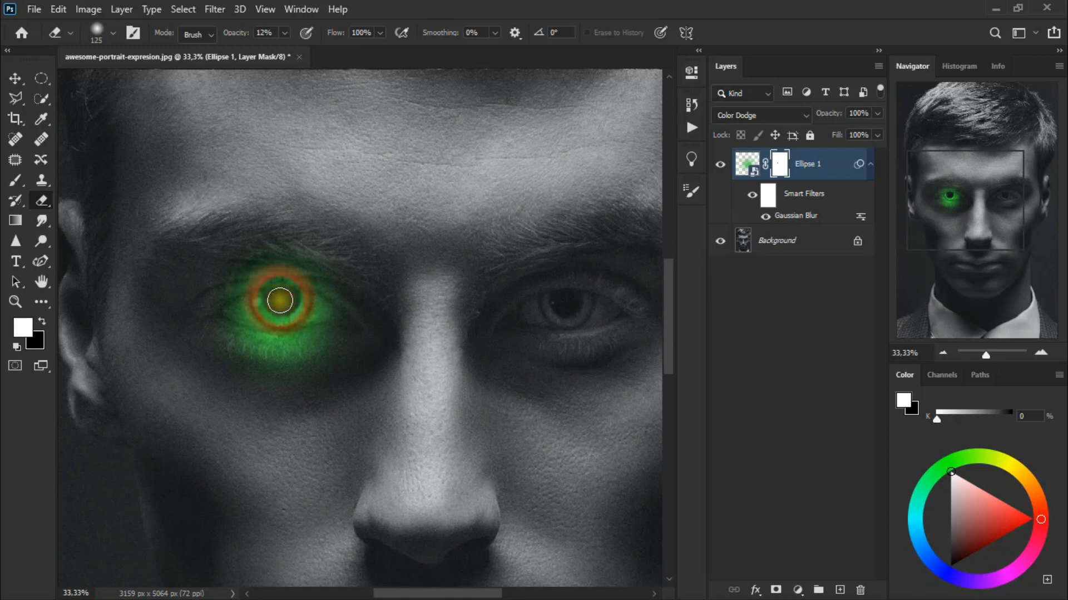
Duplicate the Ellipse 1 layer and move the copy over the portrait's right-hand eye.
{"action": "left_click", "coordinate": [15, 302]}
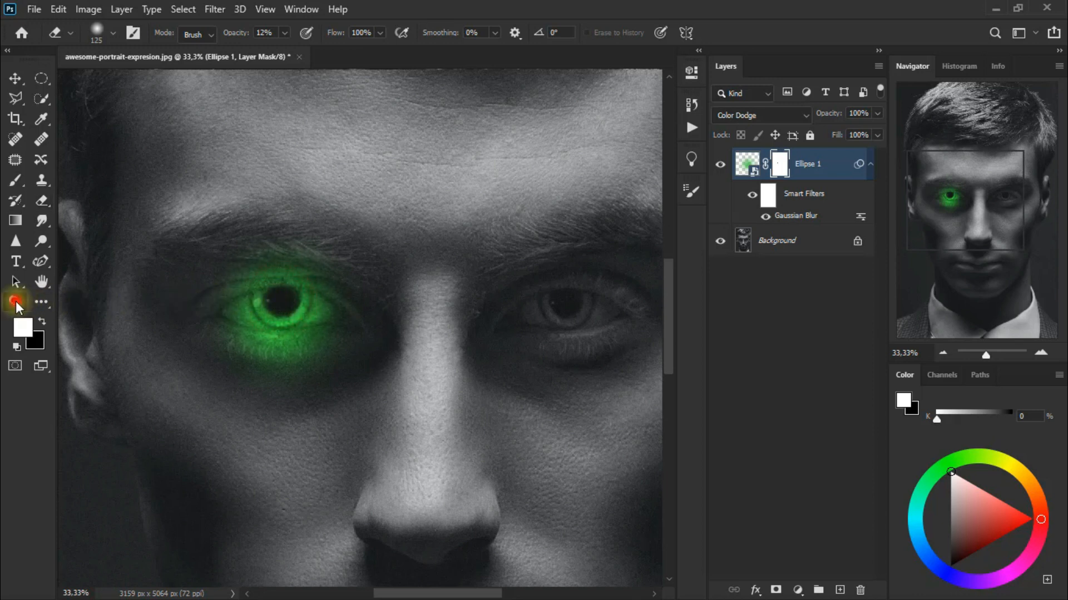
{"action": "right_click", "coordinate": [217, 310]}
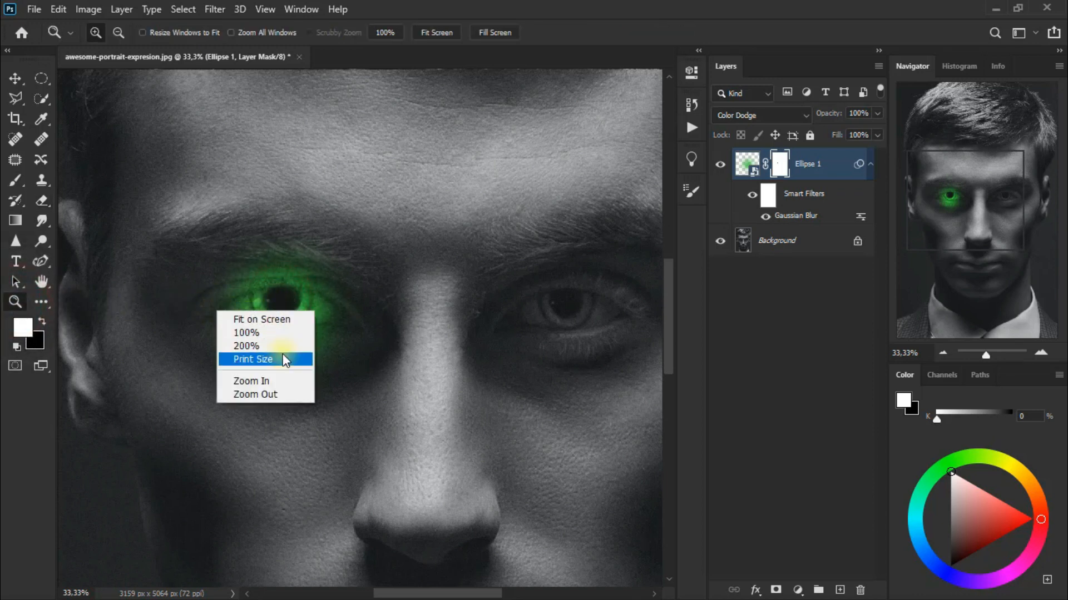
{"action": "left_click", "coordinate": [281, 318]}
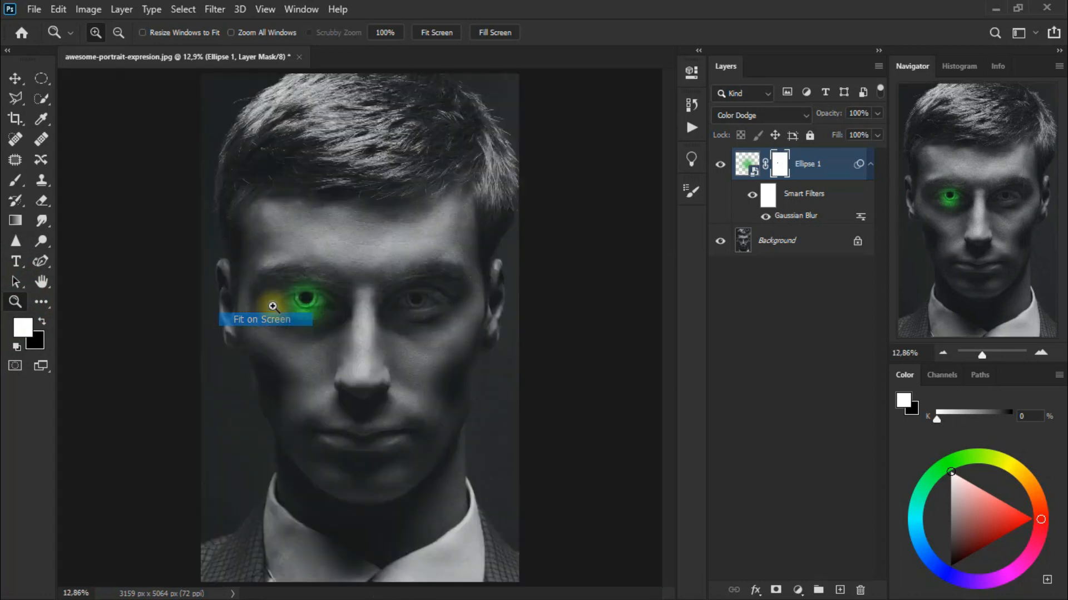
{"action": "left_click", "coordinate": [15, 78]}
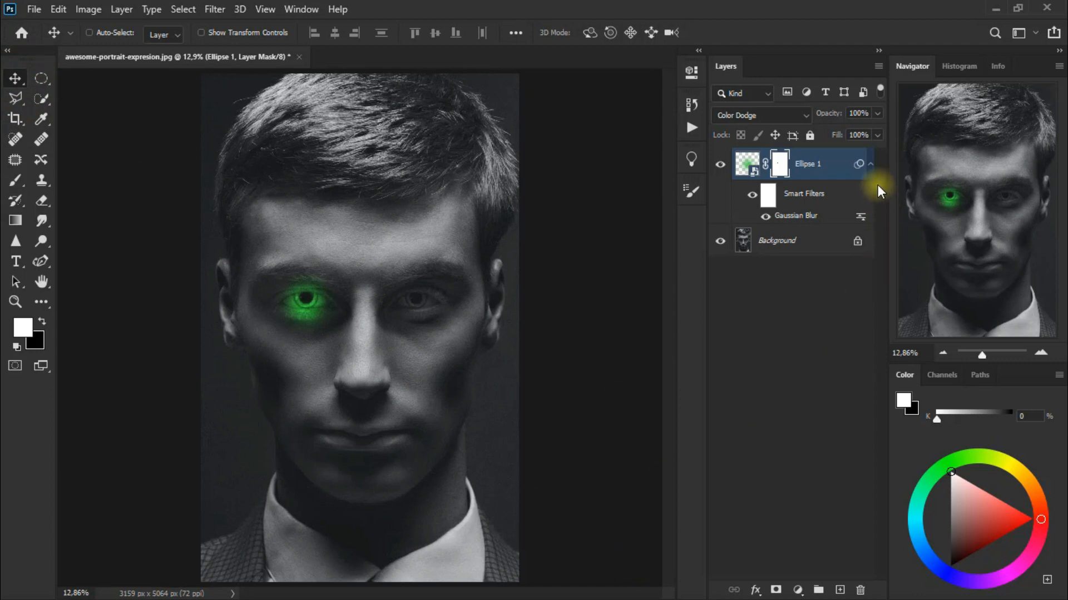
{"action": "left_click", "coordinate": [870, 164]}
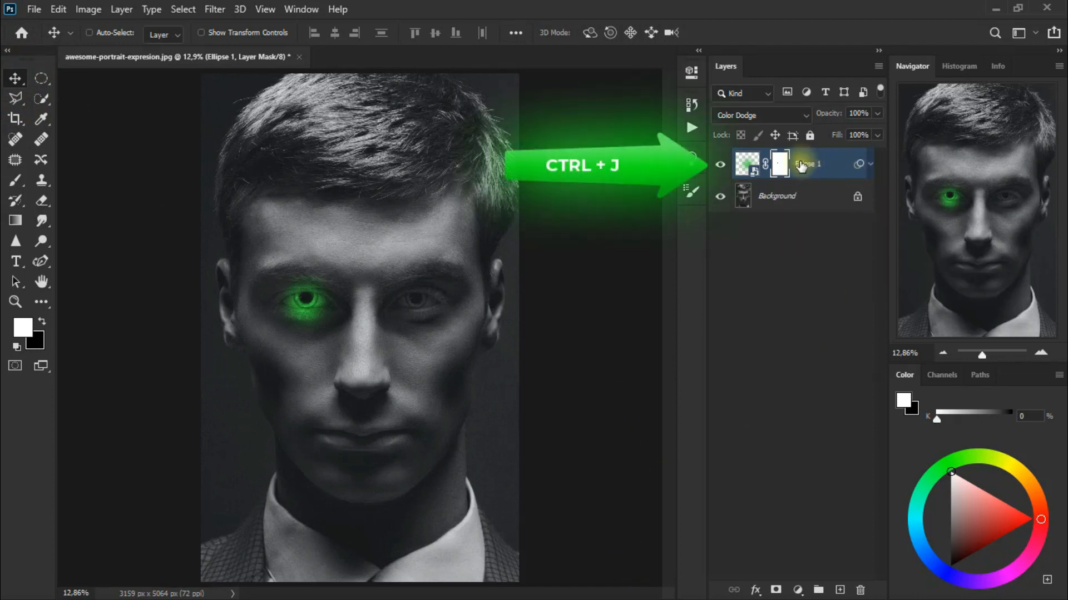
{"action": "key", "text": "ctrl+j"}
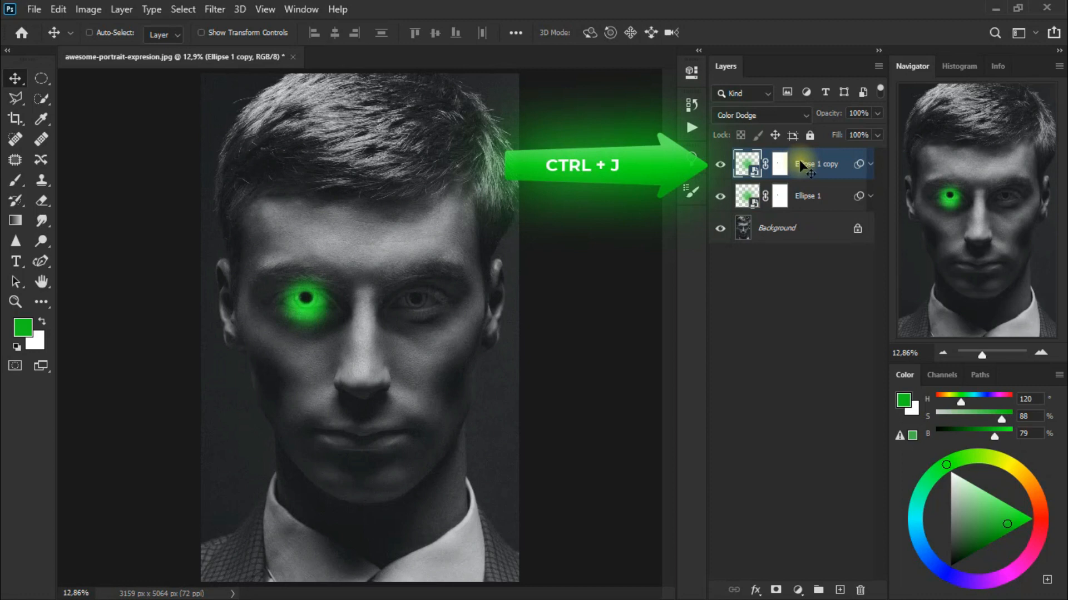
{"action": "left_click_drag", "start_coordinate": [316, 315], "coordinate": [426, 321]}
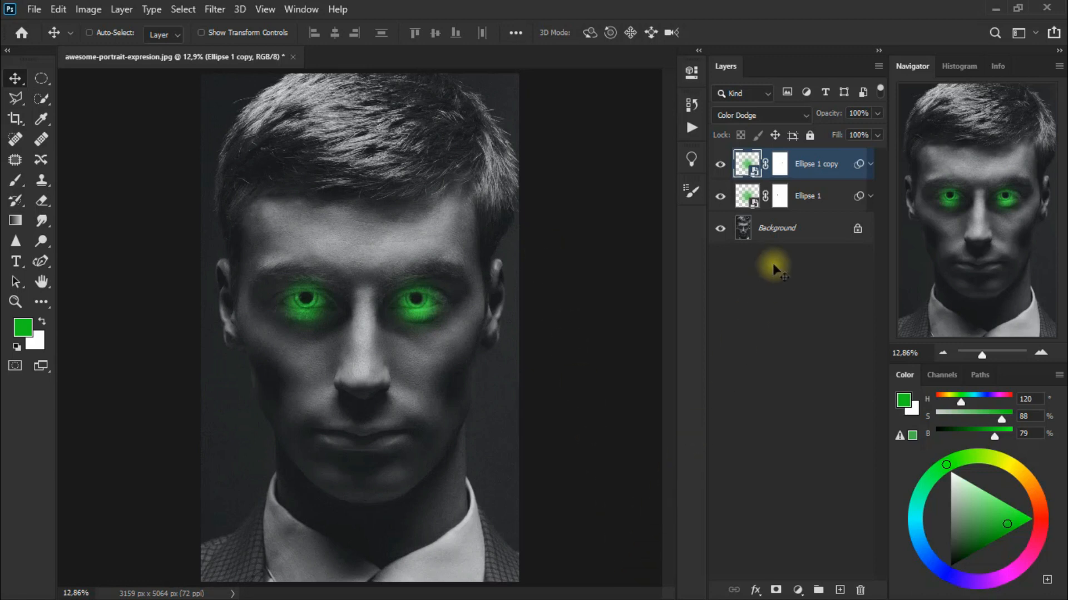
Duplicate the Ellipse 1 copy layer and delete the layer mask from the duplicate.
{"action": "key", "text": "ctrl+j"}
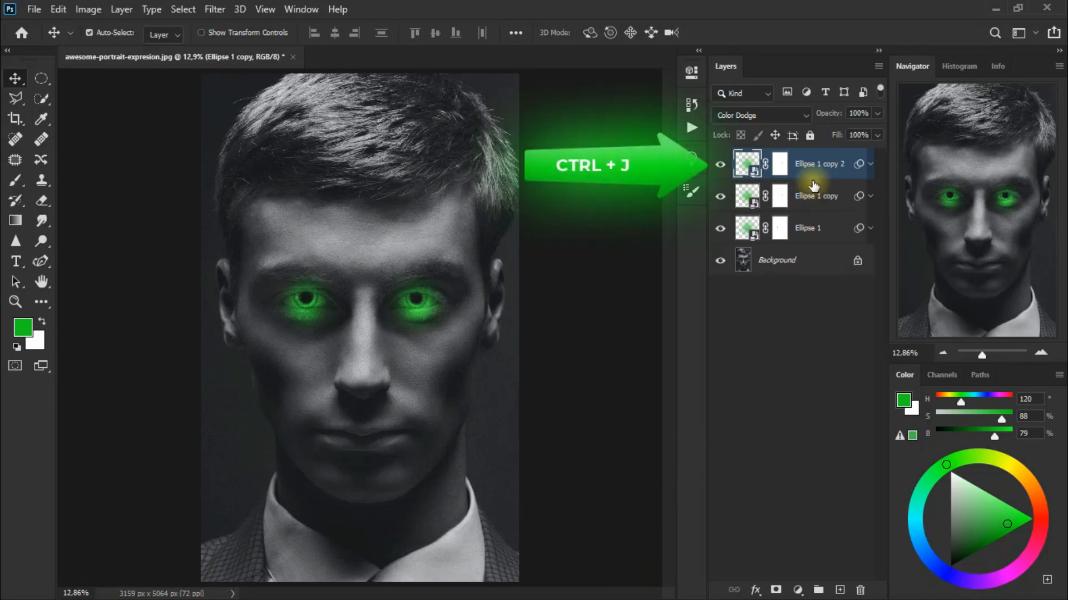
{"action": "left_click", "coordinate": [779, 163]}
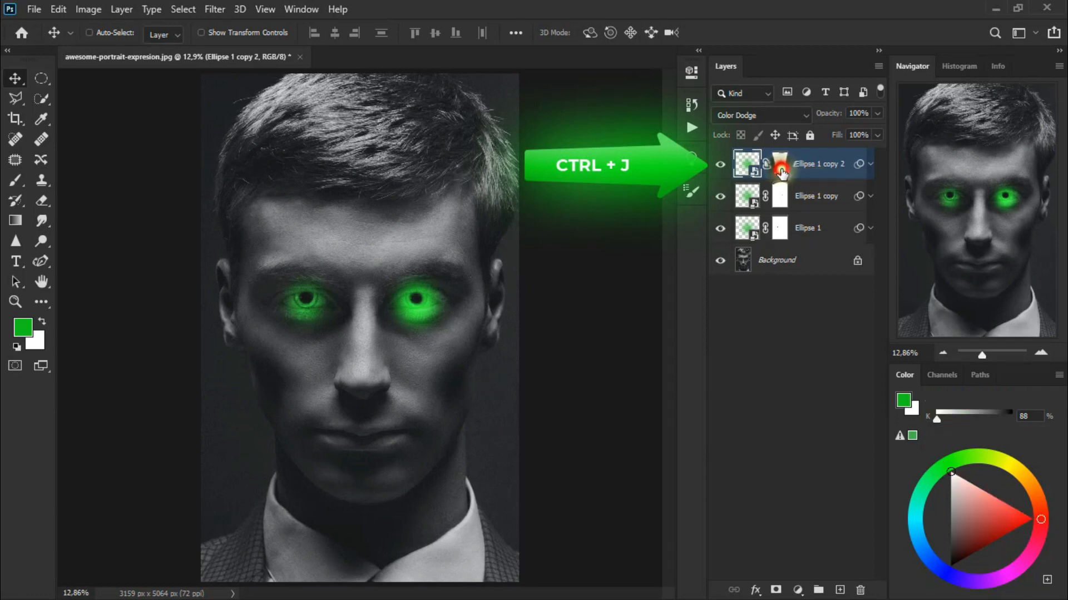
{"action": "right_click", "coordinate": [780, 168]}
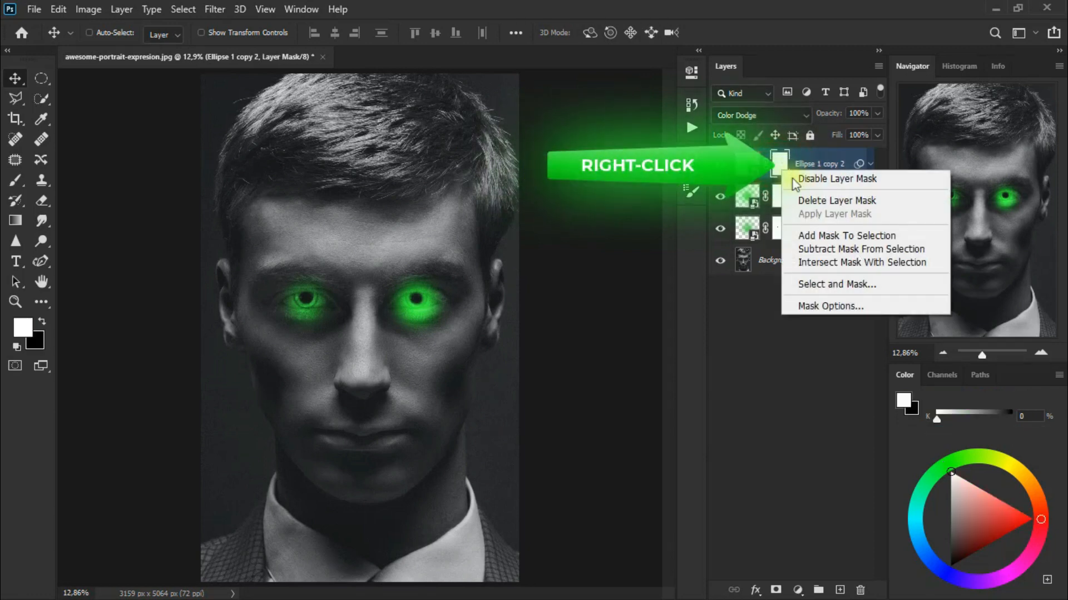
{"action": "left_click", "coordinate": [821, 200]}
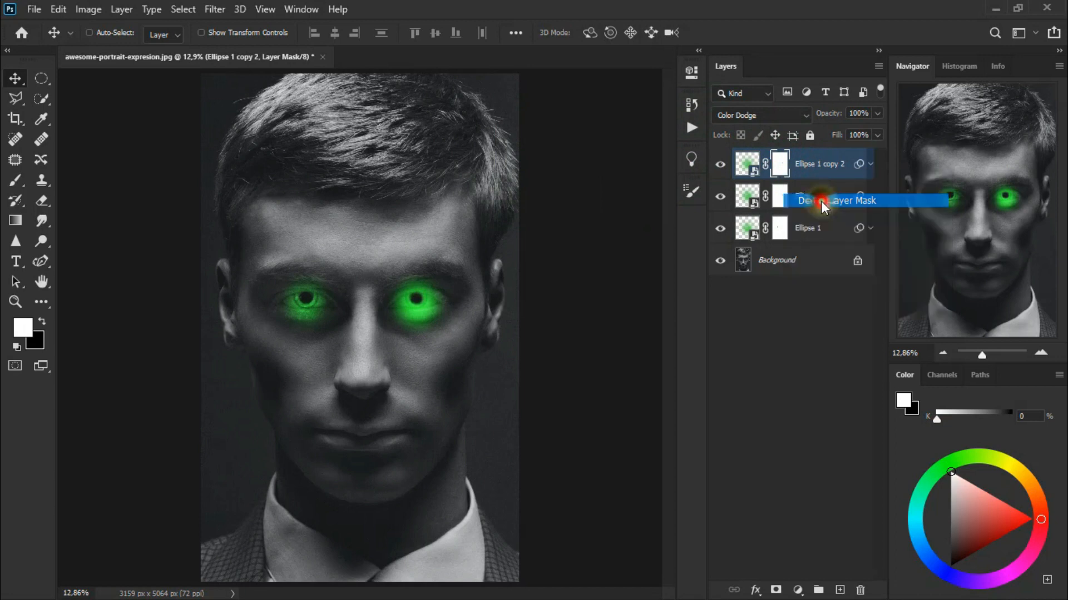
Set the unmasked duplicate to Soft Light and stretch its glow around the right-hand eye to about 261% width and 154% height.
{"action": "left_click", "coordinate": [740, 117]}
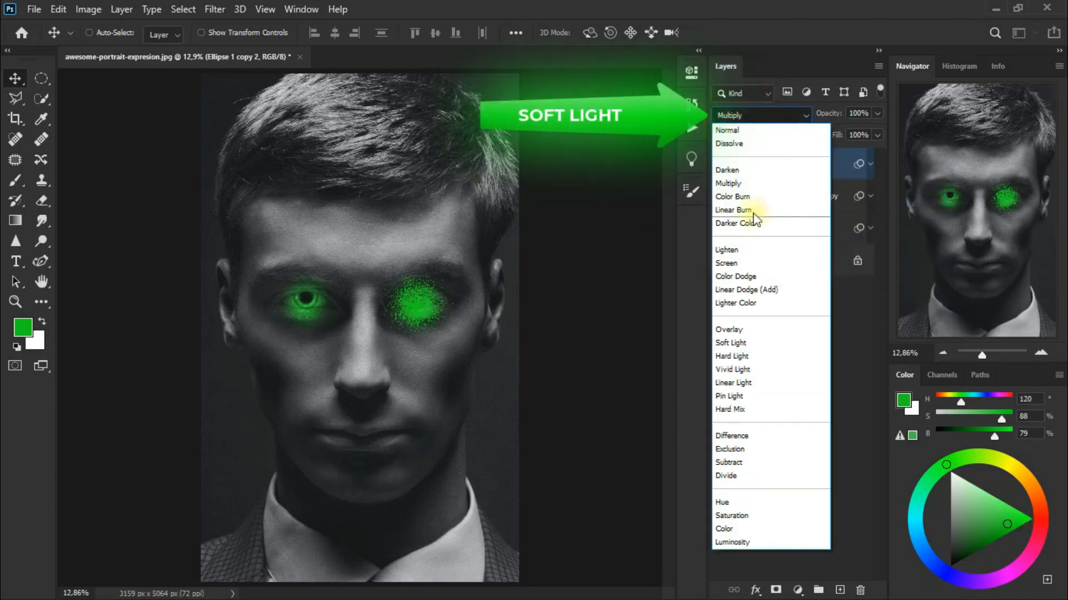
{"action": "left_click", "coordinate": [774, 343]}
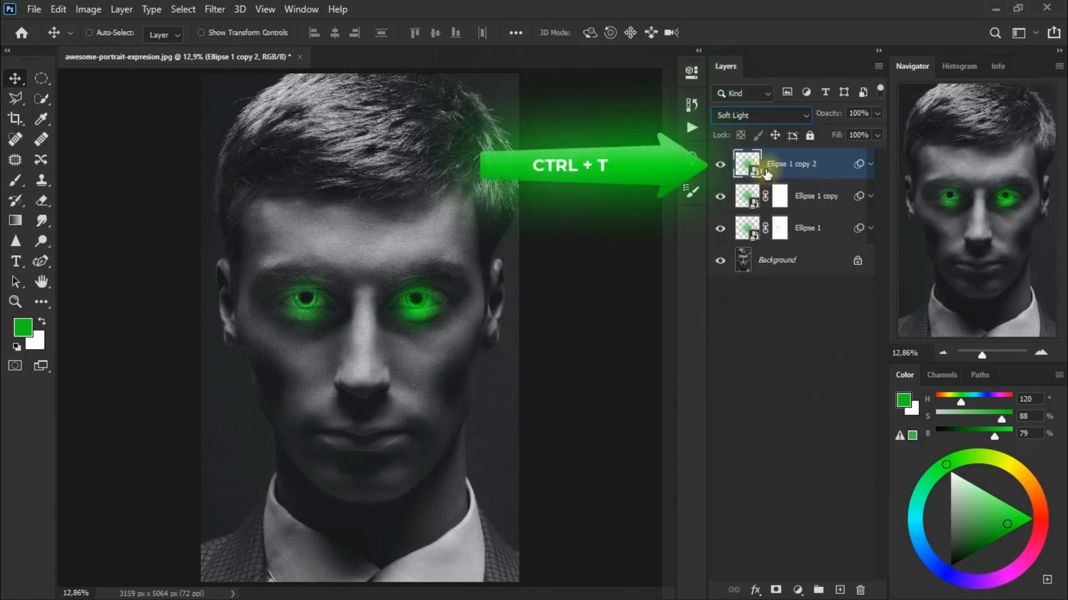
{"action": "key", "text": "ctrl+t"}
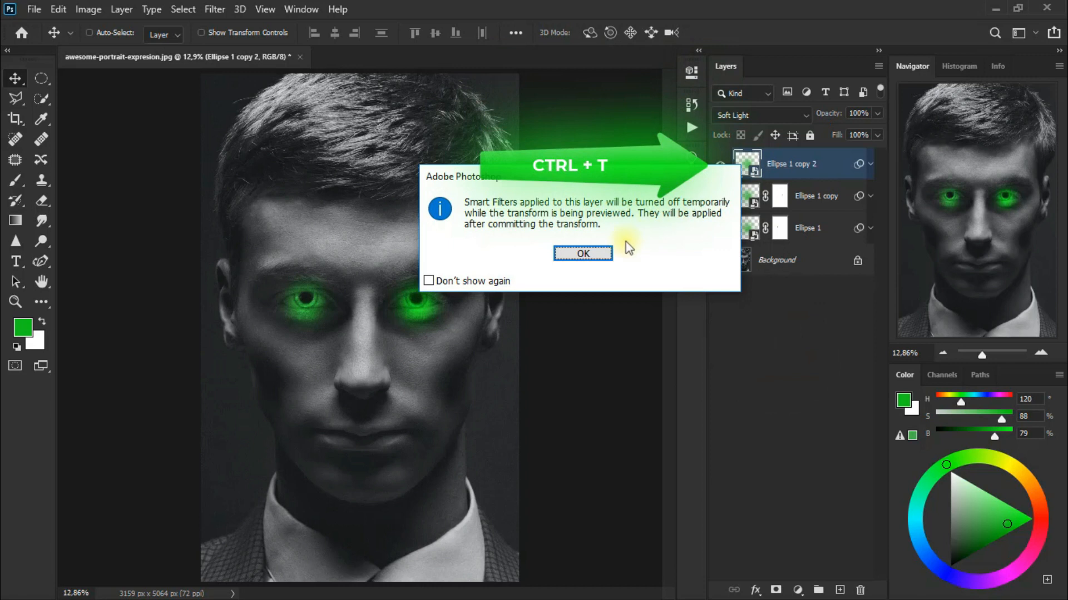
{"action": "left_click", "coordinate": [602, 253]}
{"action": "left_click", "coordinate": [327, 33]}
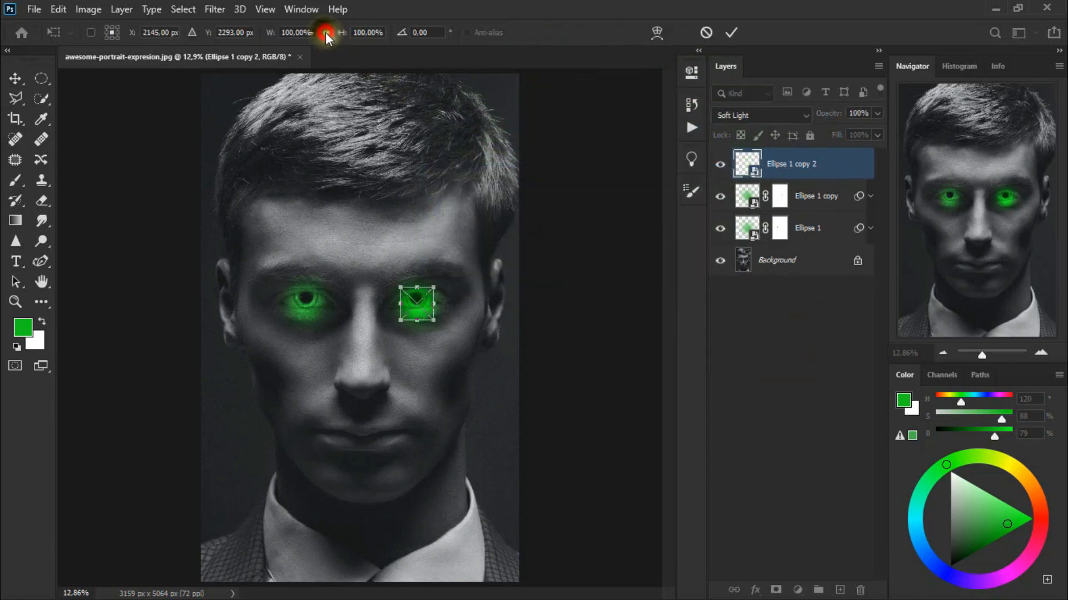
{"action": "left_click_drag", "start_coordinate": [401, 303], "coordinate": [462, 316]}
{"action": "left_click_drag", "start_coordinate": [421, 288], "coordinate": [421, 282]}
{"action": "left_click_drag", "start_coordinate": [421, 321], "coordinate": [422, 283]}
{"action": "left_click_drag", "start_coordinate": [424, 280], "coordinate": [424, 284]}
{"action": "left_click", "coordinate": [469, 304]}
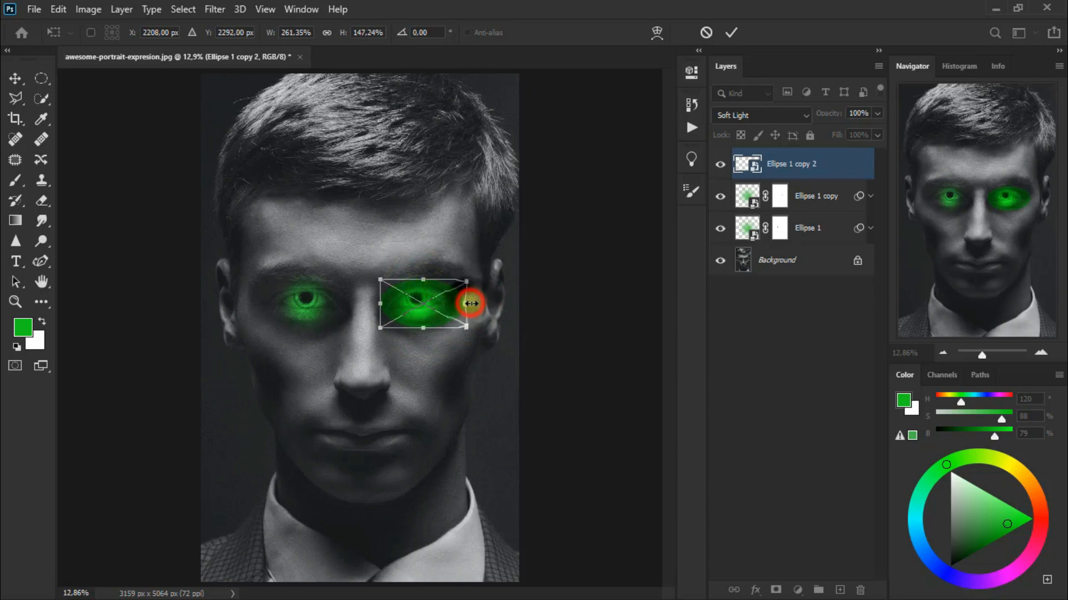
{"action": "left_click_drag", "start_coordinate": [423, 279], "coordinate": [425, 276]}
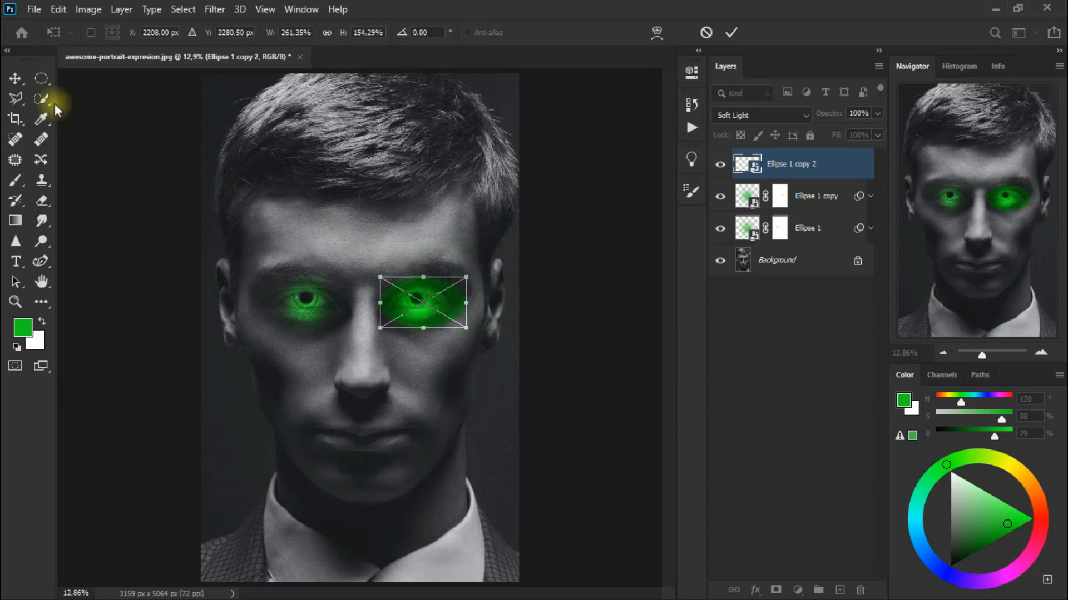
{"action": "left_click", "coordinate": [15, 80]}
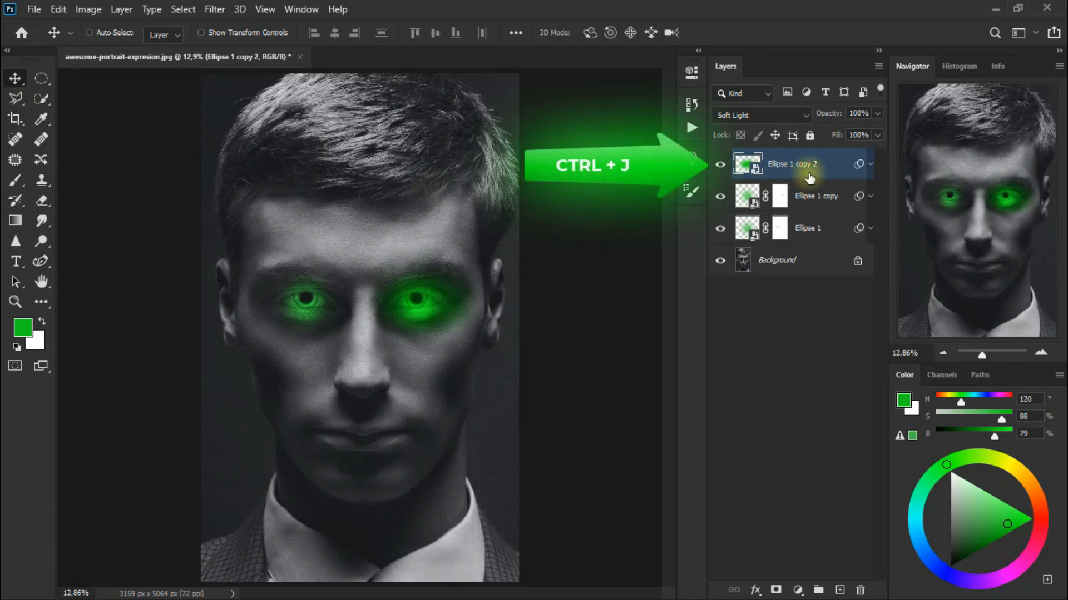
Duplicate the stretched Soft Light glow layer and move the copy over the portrait's left-hand eye.
{"action": "key", "text": "ctrl+j"}
{"action": "left_click_drag", "start_coordinate": [438, 311], "coordinate": [332, 317]}
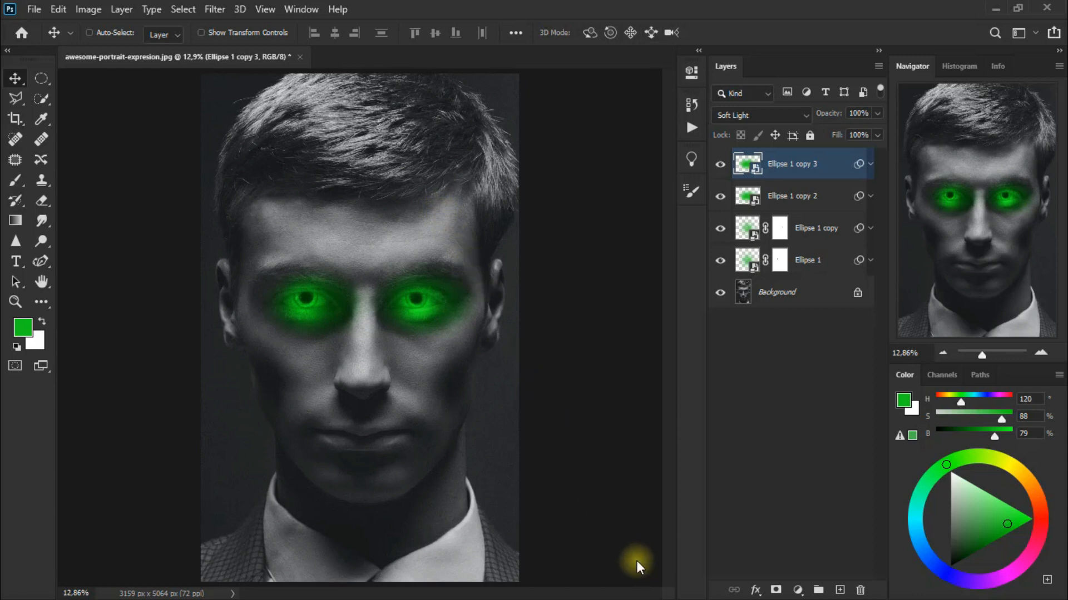
Add a Photo Filter adjustment layer above the glow layers using the Green filter at 69% density.
{"action": "left_click", "coordinate": [795, 590]}
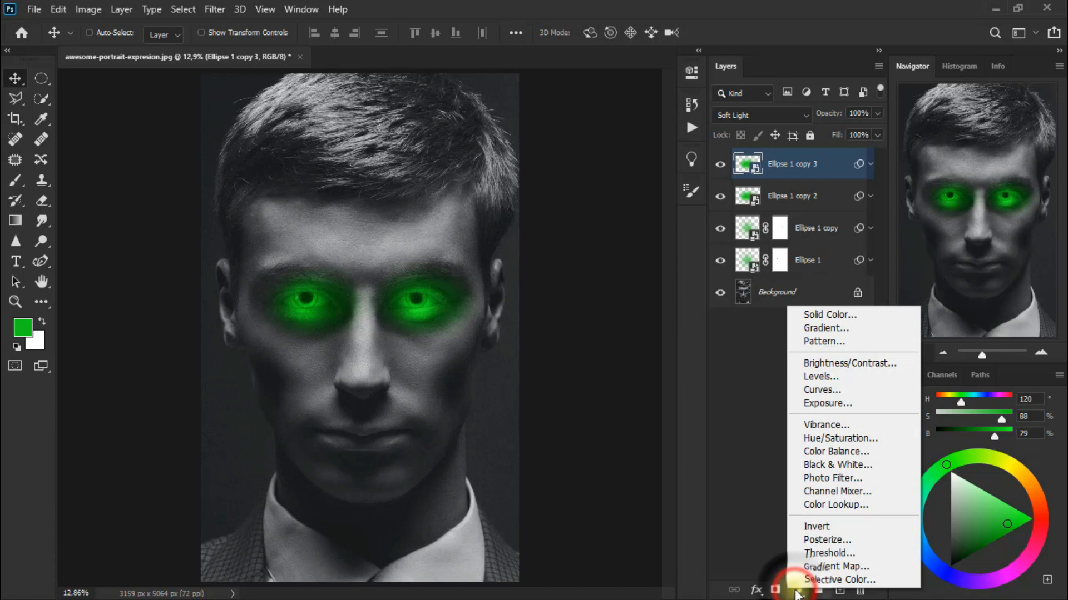
{"action": "left_click", "coordinate": [891, 479]}
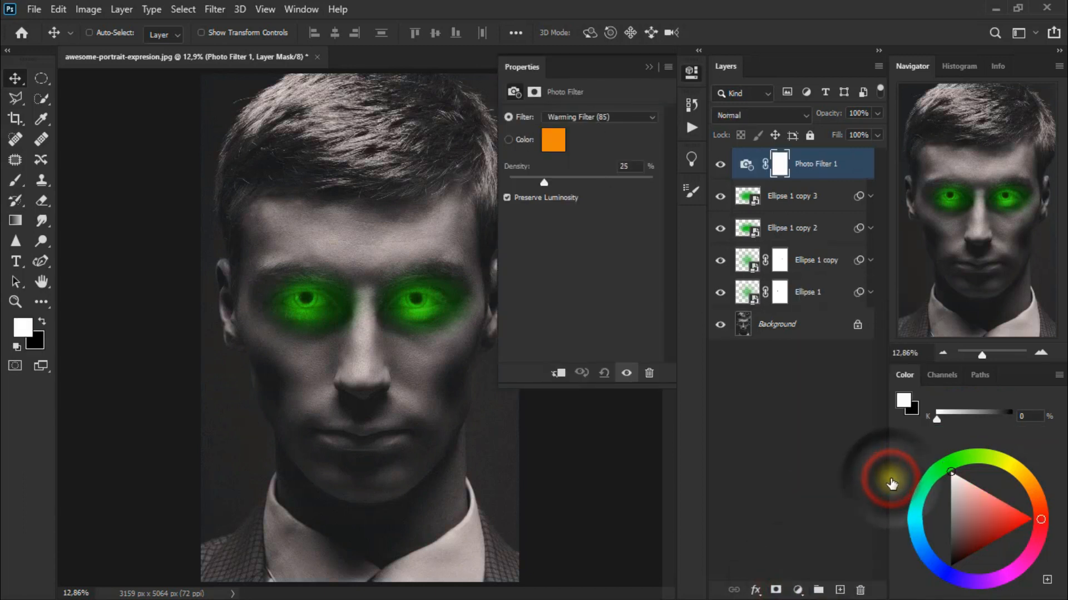
{"action": "left_click", "coordinate": [598, 118]}
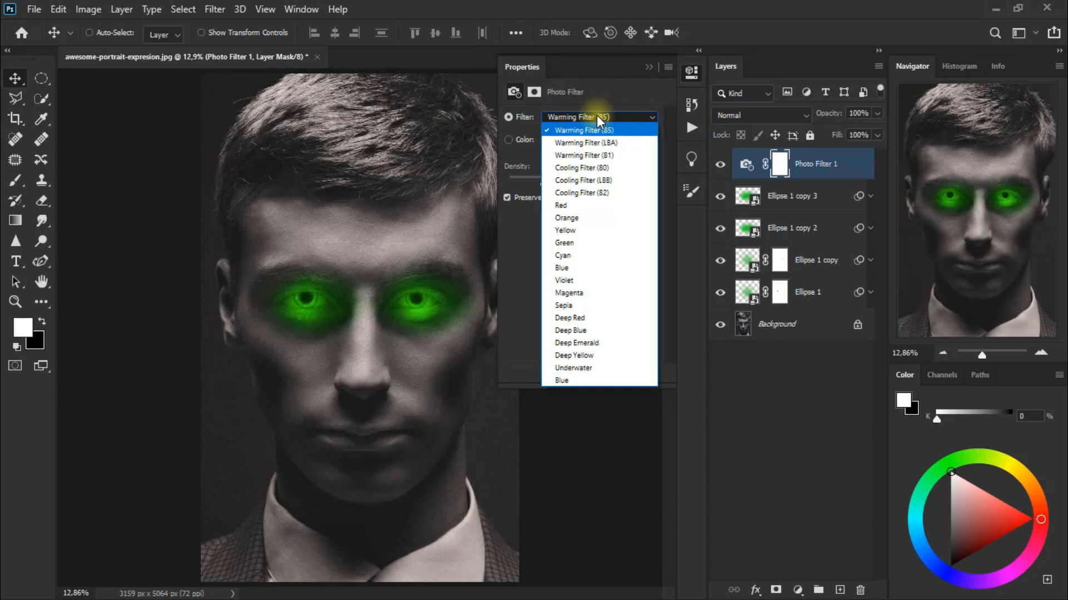
{"action": "left_click", "coordinate": [605, 245]}
{"action": "left_click_drag", "start_coordinate": [545, 179], "coordinate": [582, 185]}
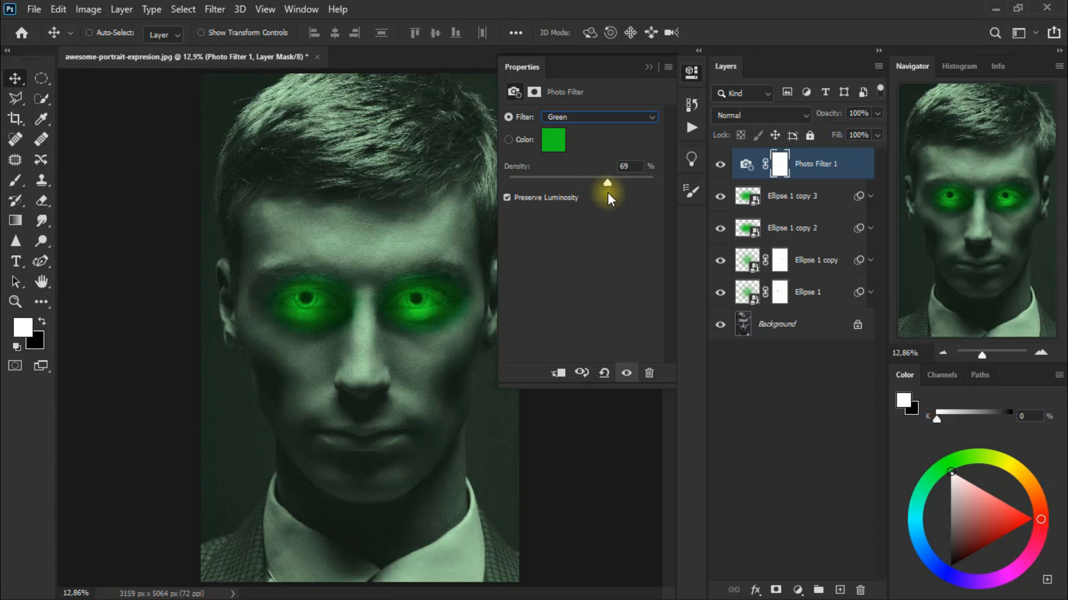
{"action": "left_click", "coordinate": [650, 68]}
Set the Photo Filter 1 layer's blend mode to Overlay and toggle its visibility to compare the effect.
{"action": "left_click", "coordinate": [759, 119]}
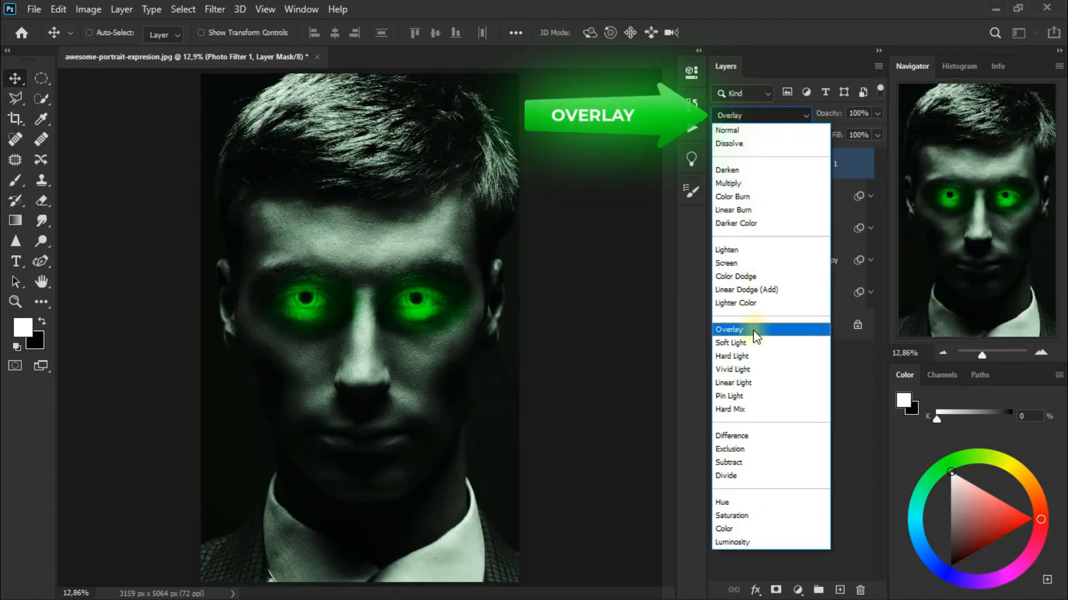
{"action": "left_click", "coordinate": [754, 329]}
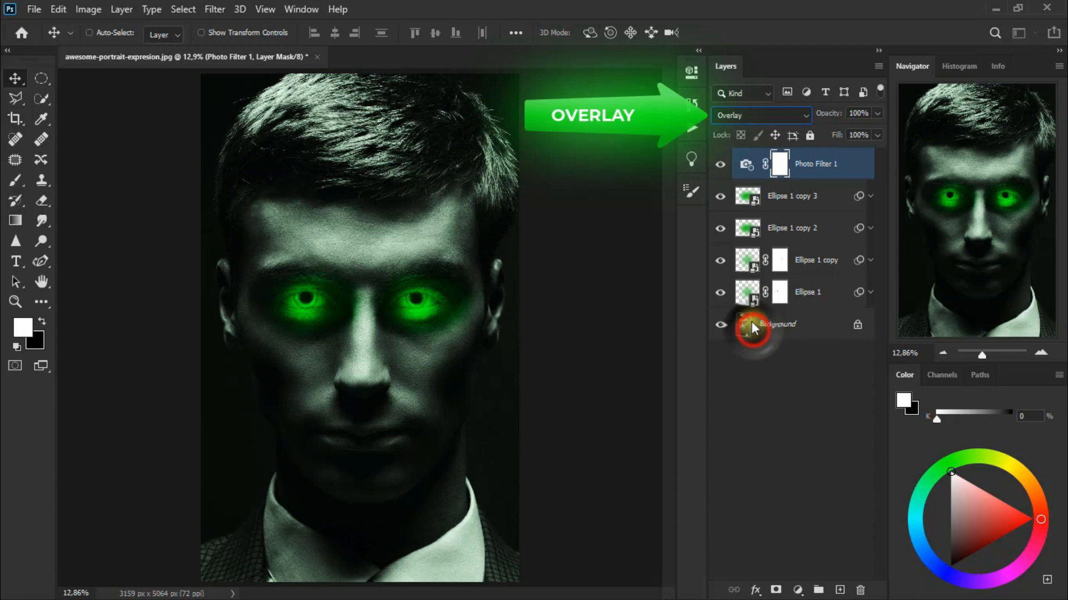
{"action": "left_click", "coordinate": [720, 165]}
{"action": "left_click", "coordinate": [720, 165]}
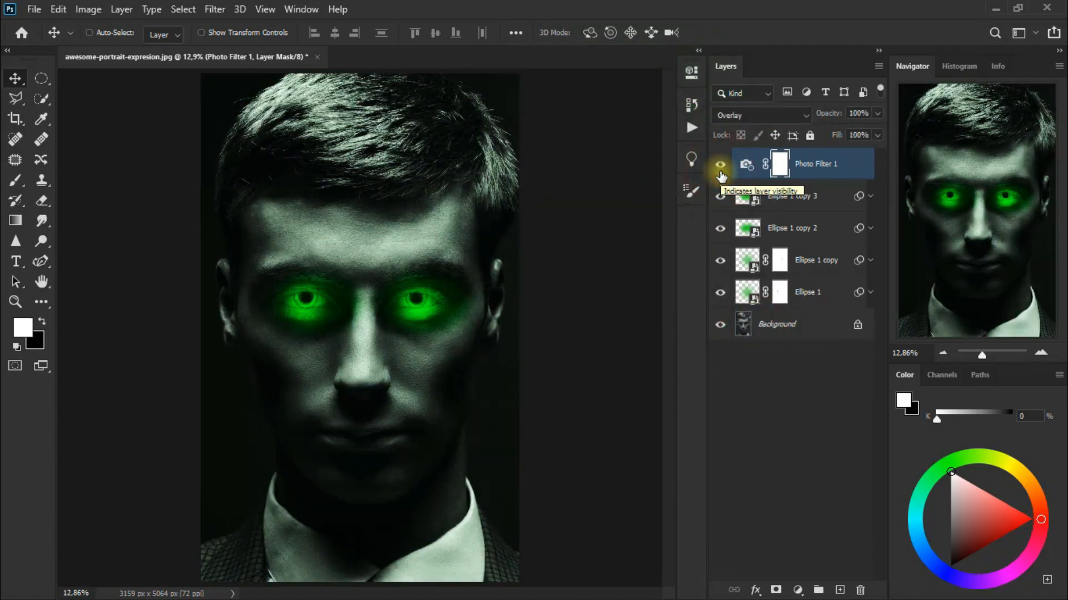
Check the Ellipse 1 copy 2 layer by toggling its visibility and nudge its glow slightly over the right-hand eye.
{"action": "left_click", "coordinate": [720, 229]}
{"action": "left_click", "coordinate": [720, 229]}
{"action": "left_click", "coordinate": [815, 228]}
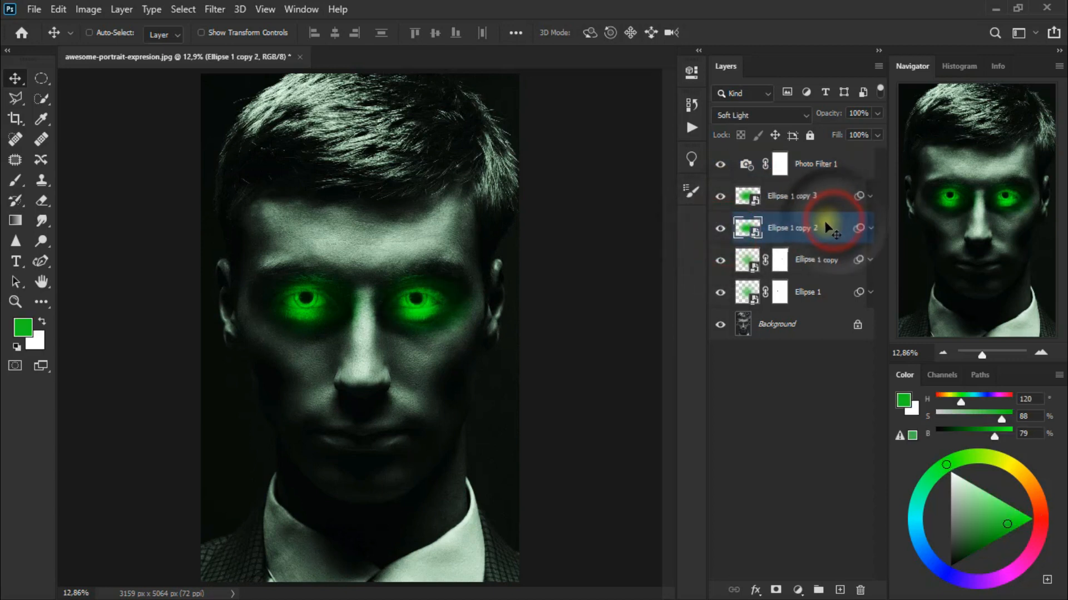
{"action": "left_click_drag", "start_coordinate": [423, 312], "coordinate": [419, 316]}
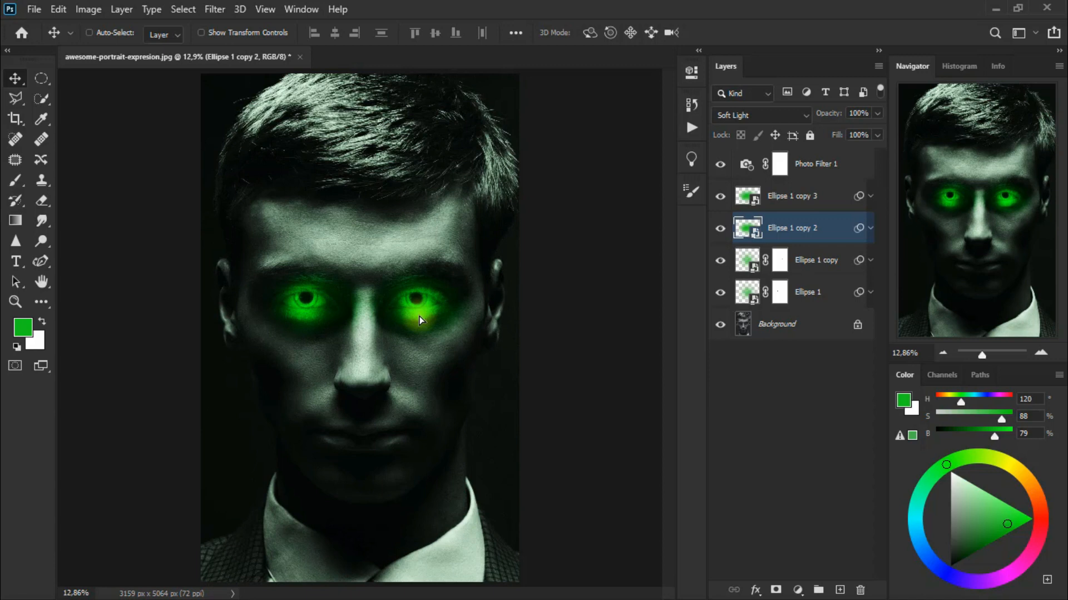
{"action": "left_click", "coordinate": [482, 259]}
Add a Brightness/Contrast adjustment layer above Photo Filter 1 with brightness 5 and contrast 63.
{"action": "left_click", "coordinate": [844, 170]}
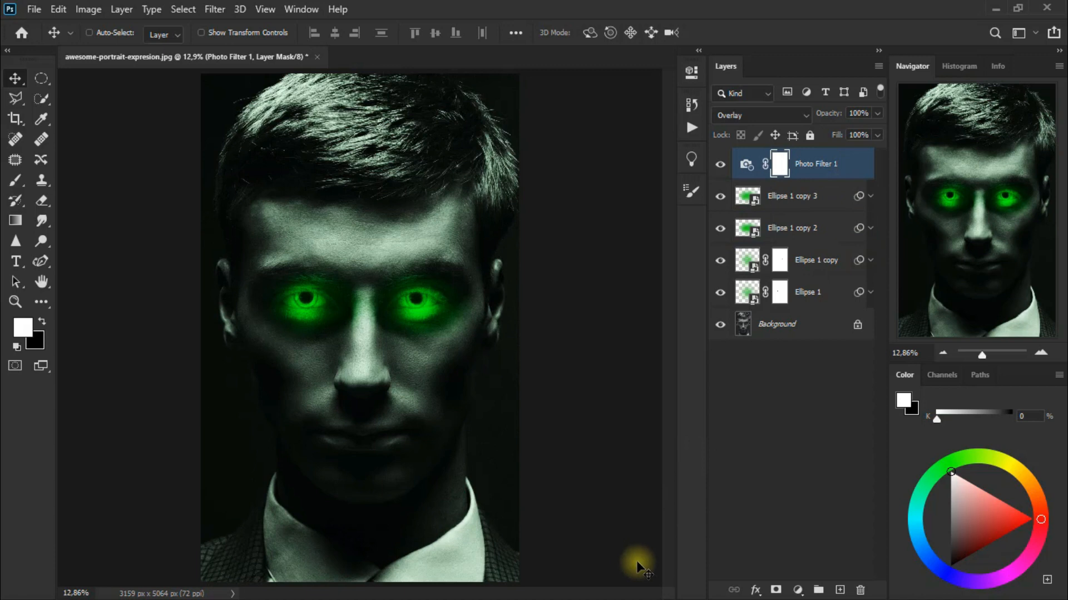
{"action": "left_click", "coordinate": [796, 588]}
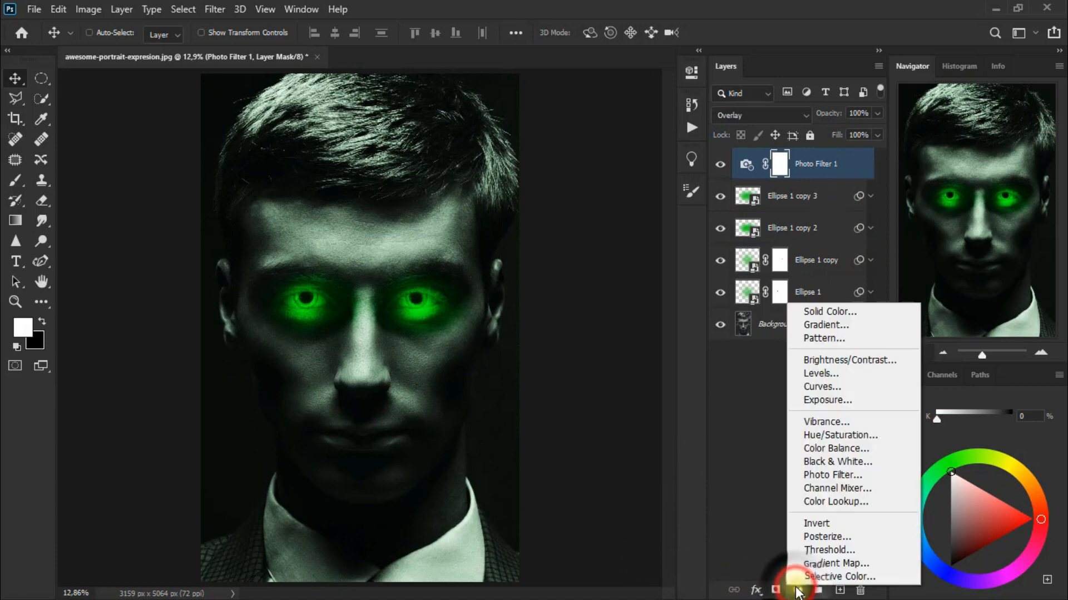
{"action": "left_click", "coordinate": [879, 358]}
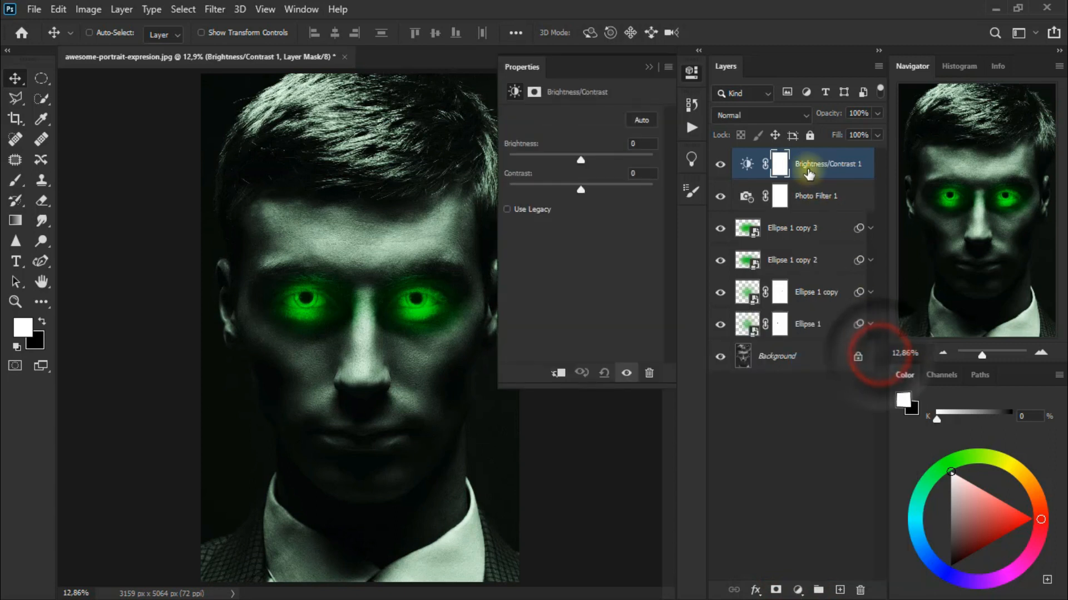
{"action": "left_click_drag", "start_coordinate": [582, 159], "coordinate": [584, 158]}
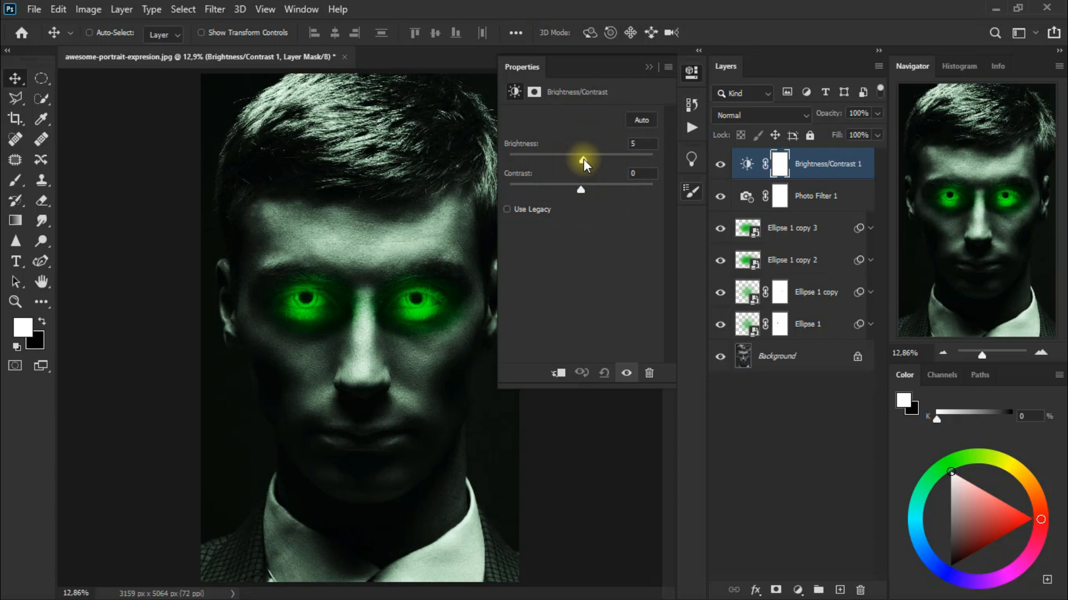
{"action": "left_click_drag", "start_coordinate": [580, 189], "coordinate": [609, 190]}
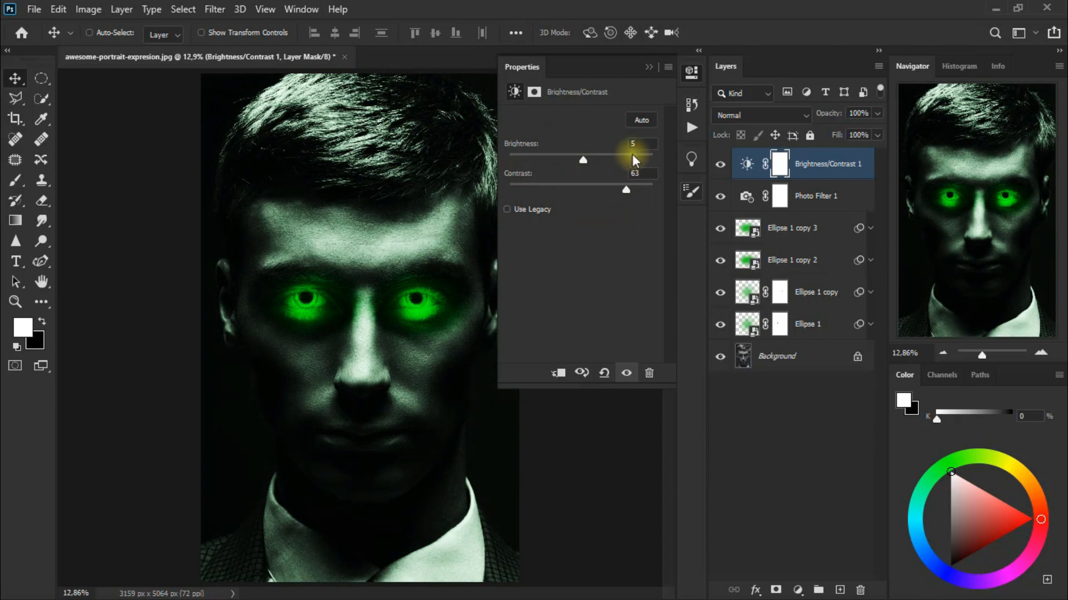
{"action": "left_click", "coordinate": [646, 68]}
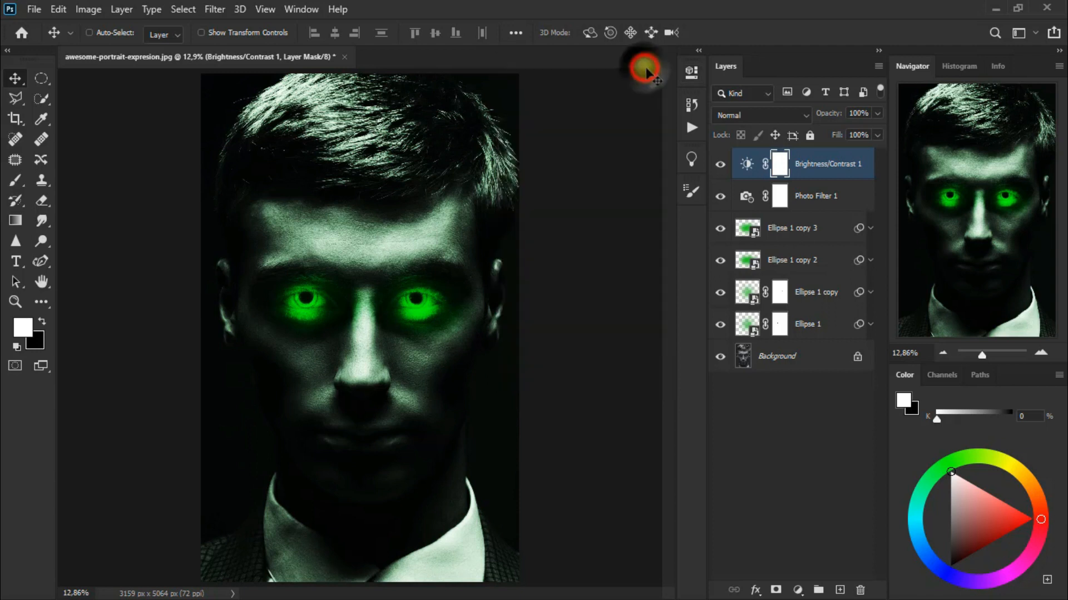
Set the Brightness/Contrast 1 layer's blend mode to Color and toggle its visibility to compare the effect.
{"action": "left_click", "coordinate": [745, 116]}
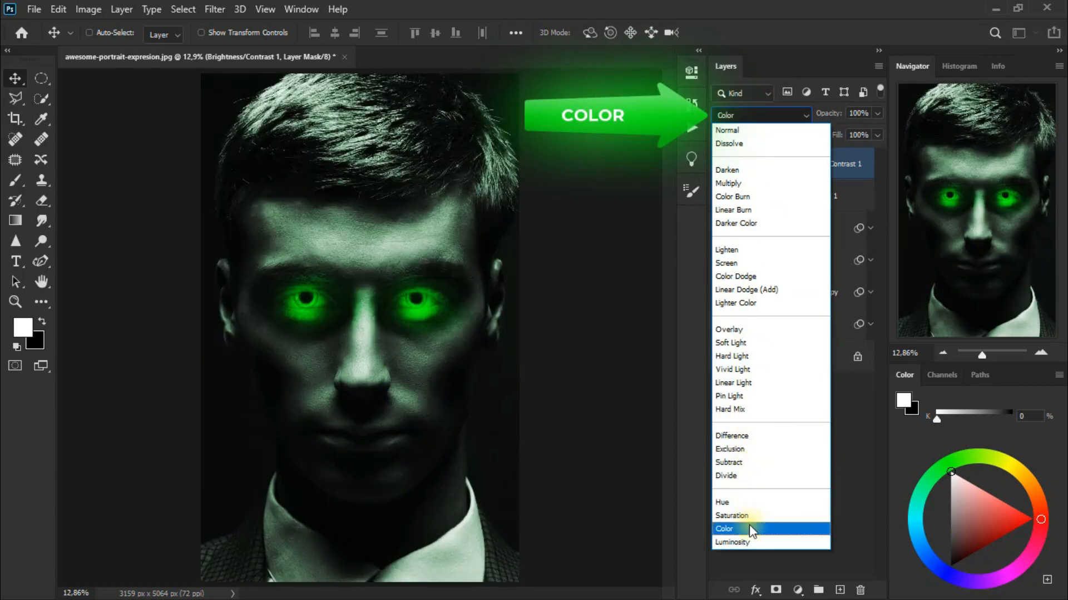
{"action": "left_click", "coordinate": [749, 525]}
{"action": "left_click", "coordinate": [721, 167]}
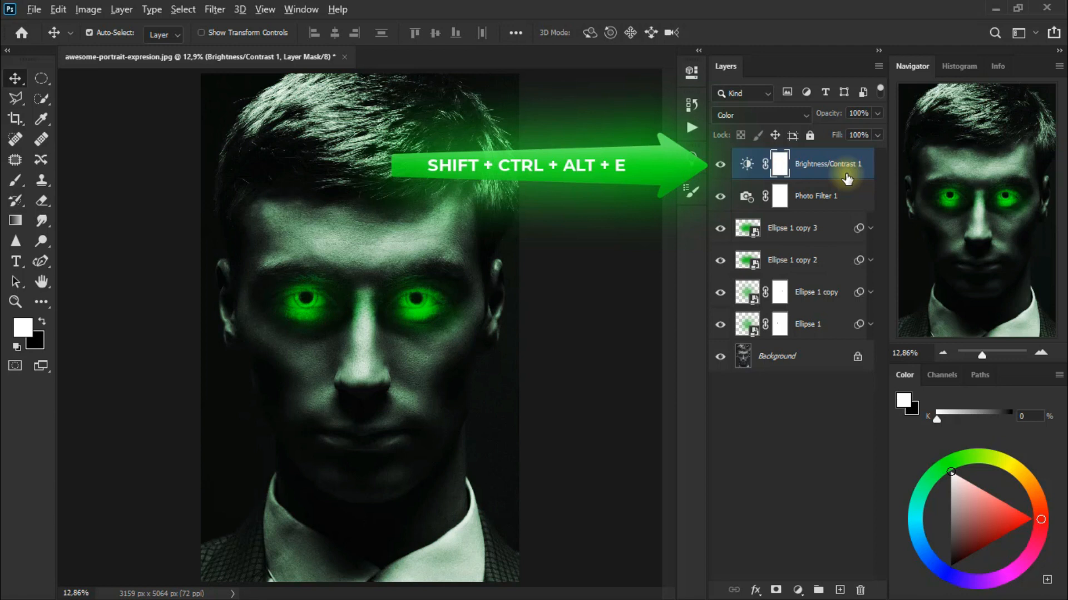
Stamp all visible layers into a new layer at the top of the stack and convert it to a smart object.
{"action": "key", "text": "ctrl+shift+alt+e"}
{"action": "right_click", "coordinate": [820, 167]}
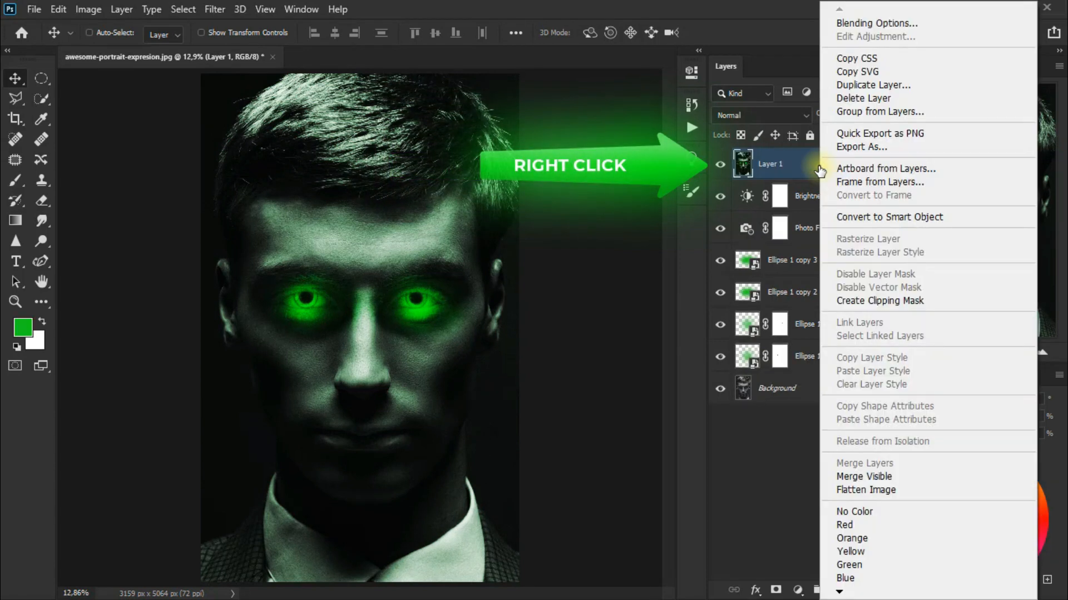
{"action": "left_click", "coordinate": [955, 218]}
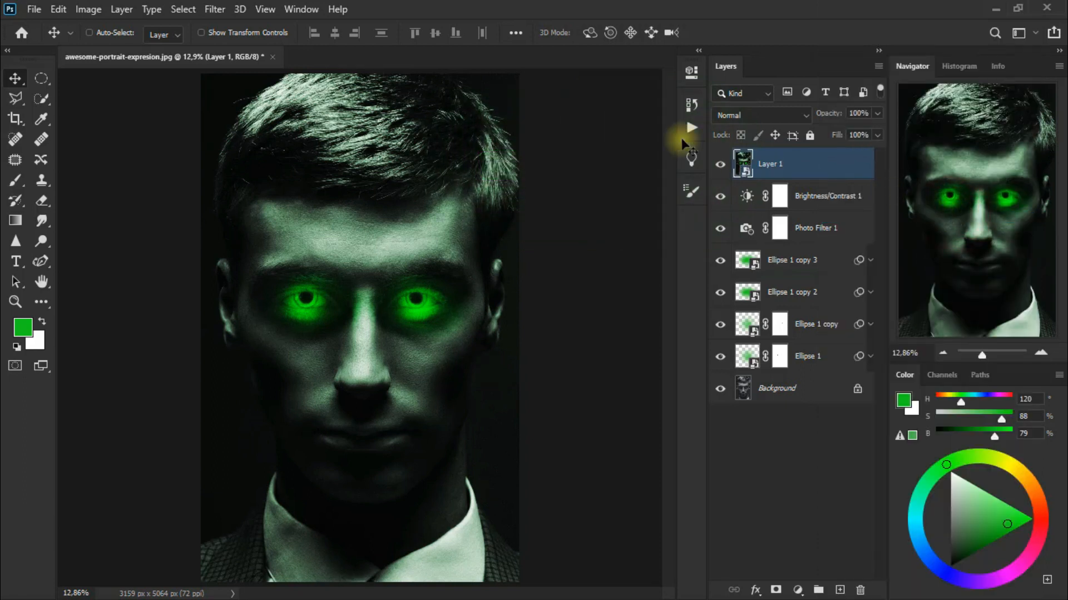
Apply a Surface Blur filter to Layer 1 with a radius of 11 pixels and a threshold of 48 levels.
{"action": "left_click", "coordinate": [215, 10]}
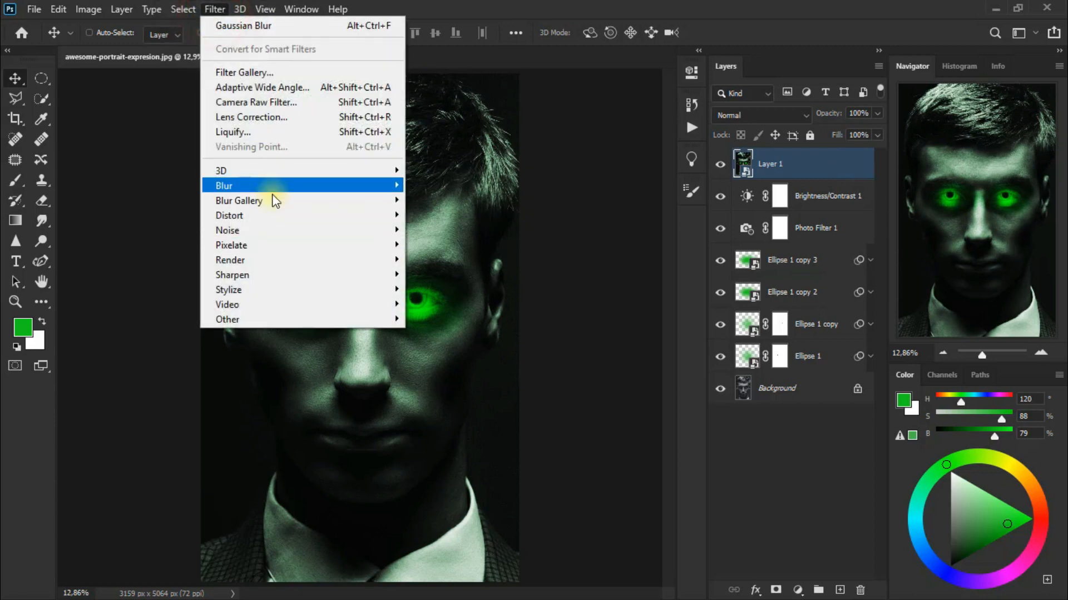
{"action": "mouse_move", "coordinate": [272, 189]}
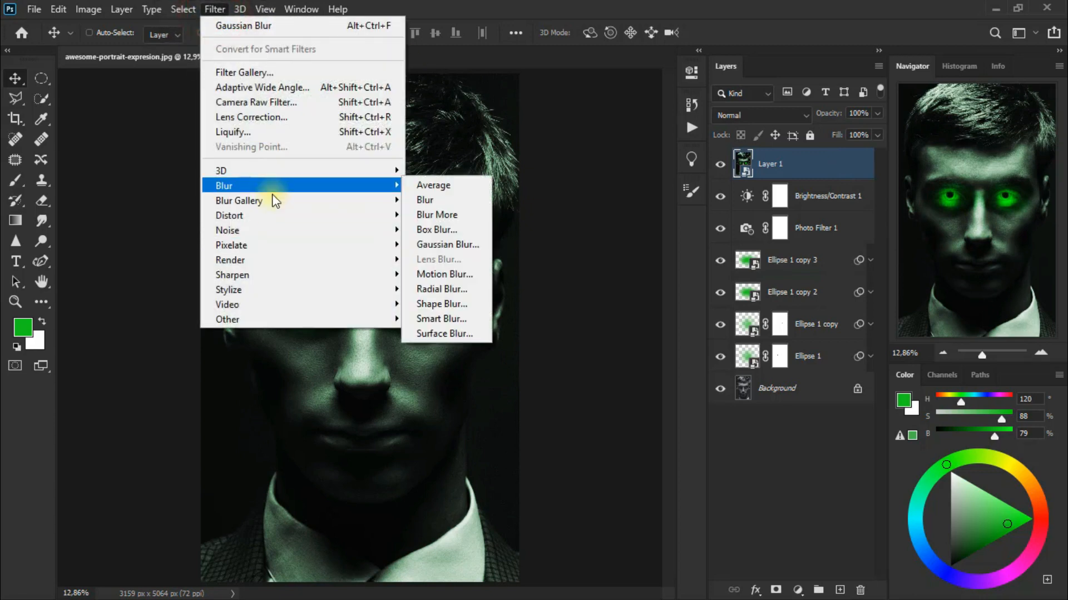
{"action": "left_click", "coordinate": [471, 334]}
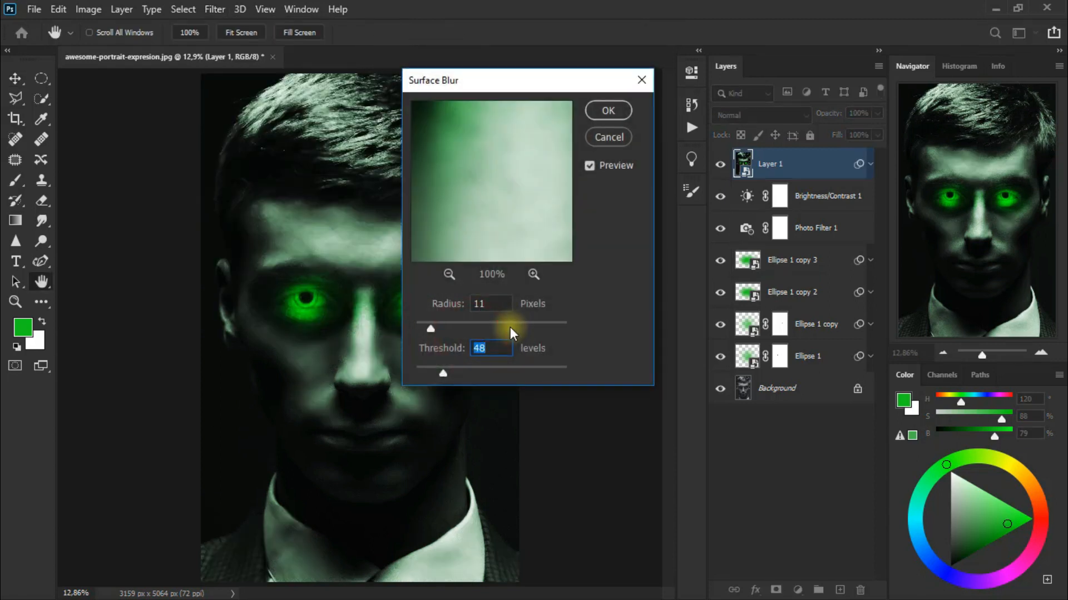
{"action": "left_click", "coordinate": [448, 274]}
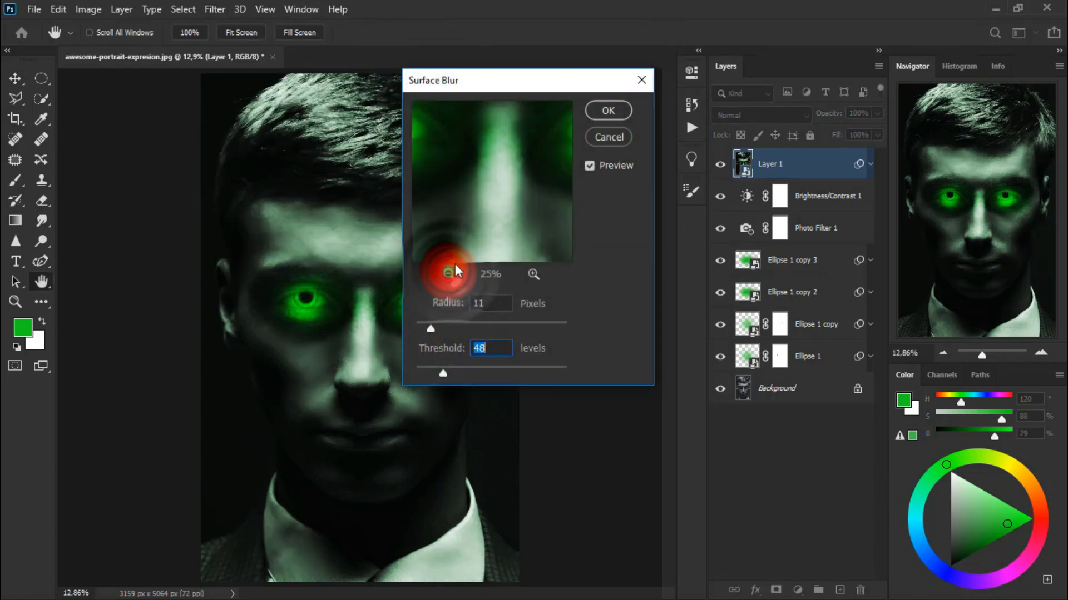
{"action": "left_click", "coordinate": [472, 243]}
{"action": "left_click", "coordinate": [608, 114]}
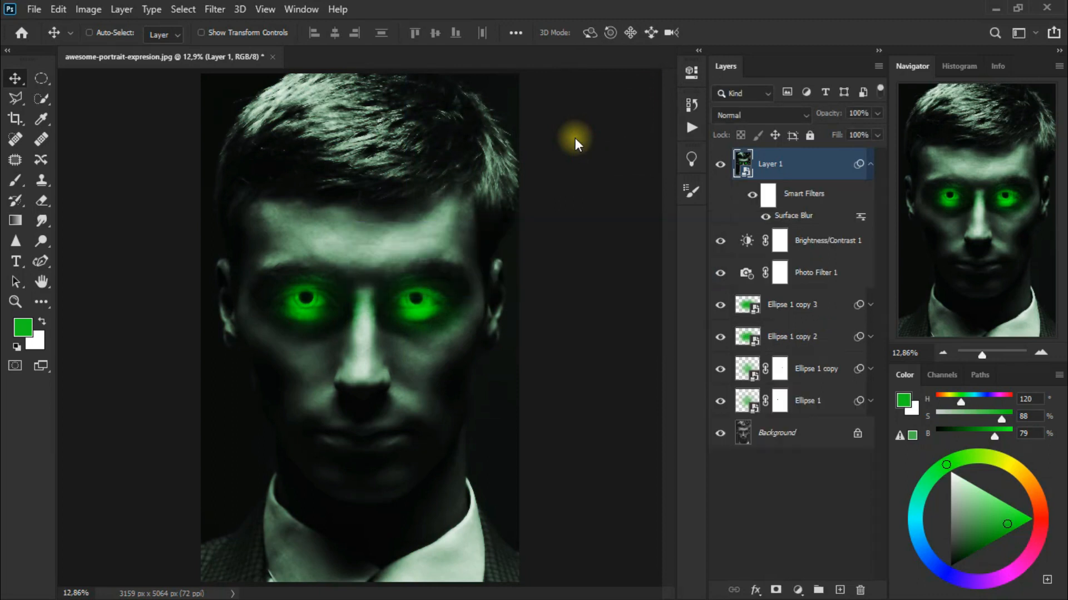
Set Layer 1's blend mode to Lighten and hide the layer to compare the effect.
{"action": "left_click", "coordinate": [762, 114]}
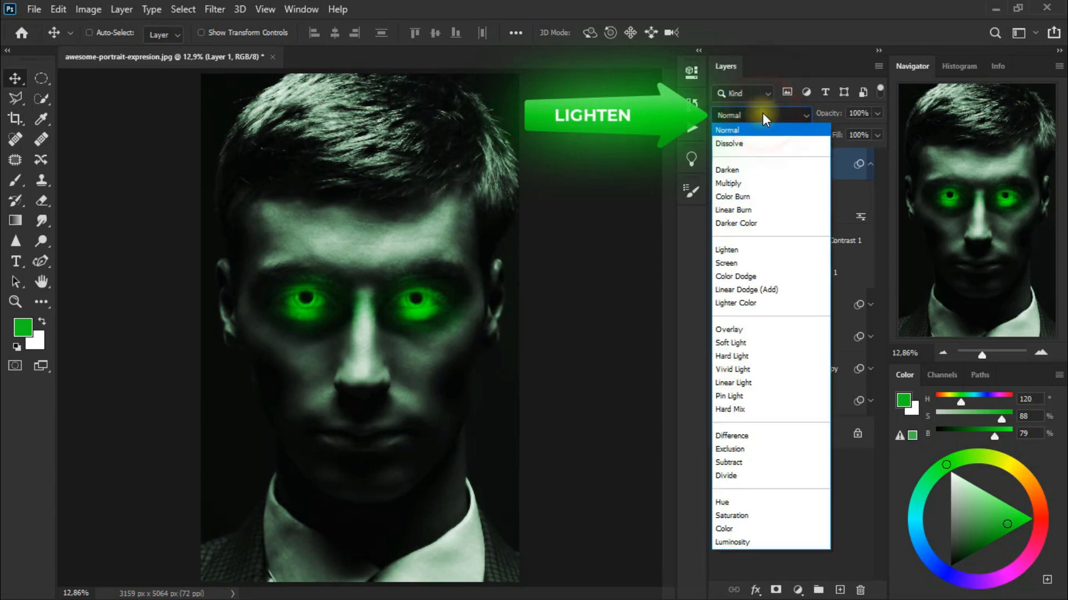
{"action": "left_click", "coordinate": [781, 248]}
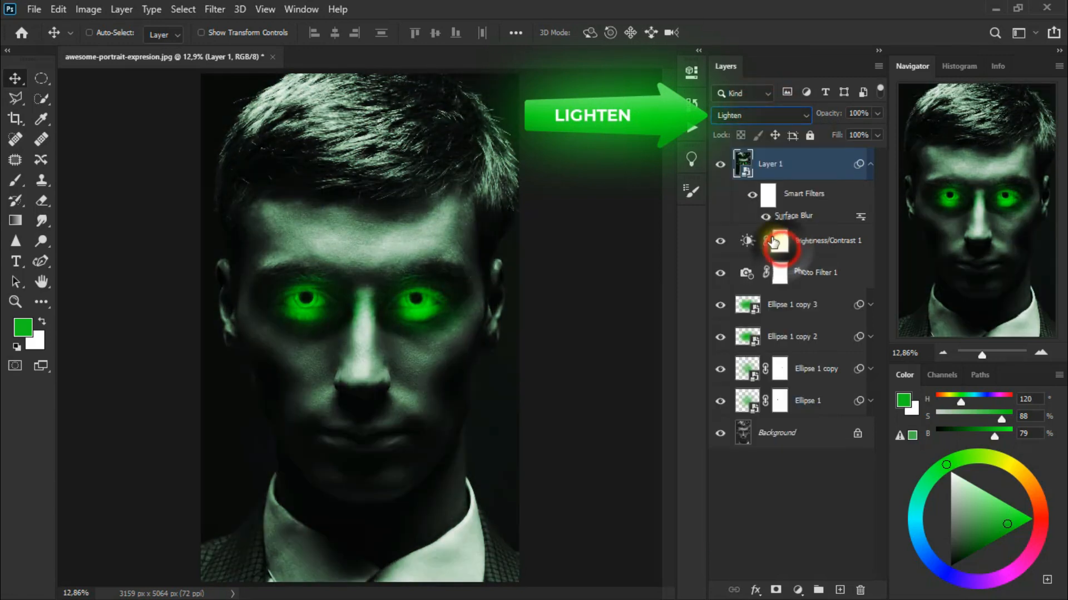
{"action": "left_click", "coordinate": [711, 168]}
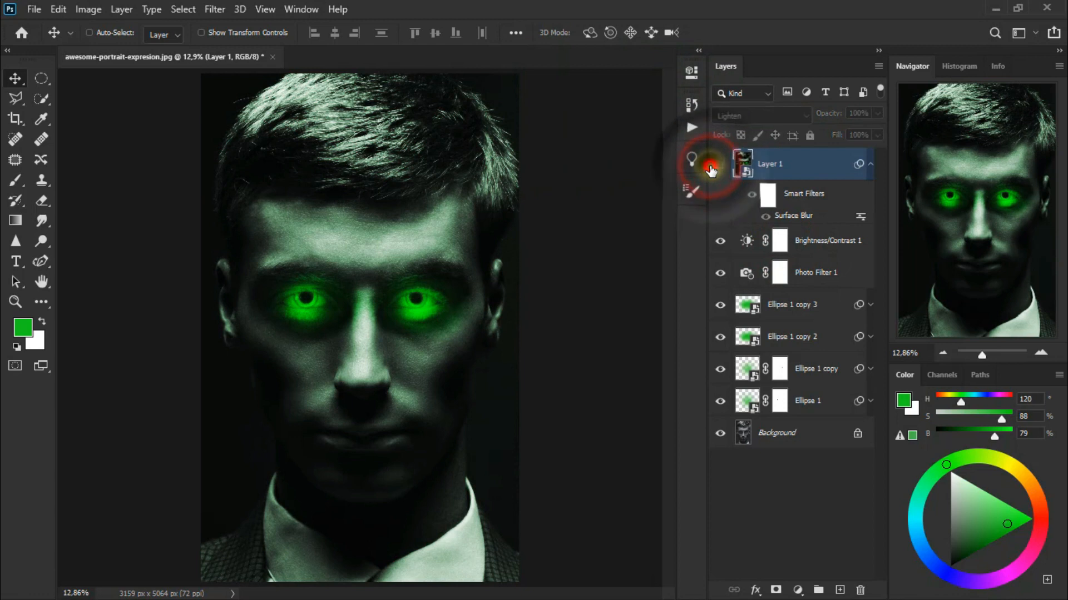